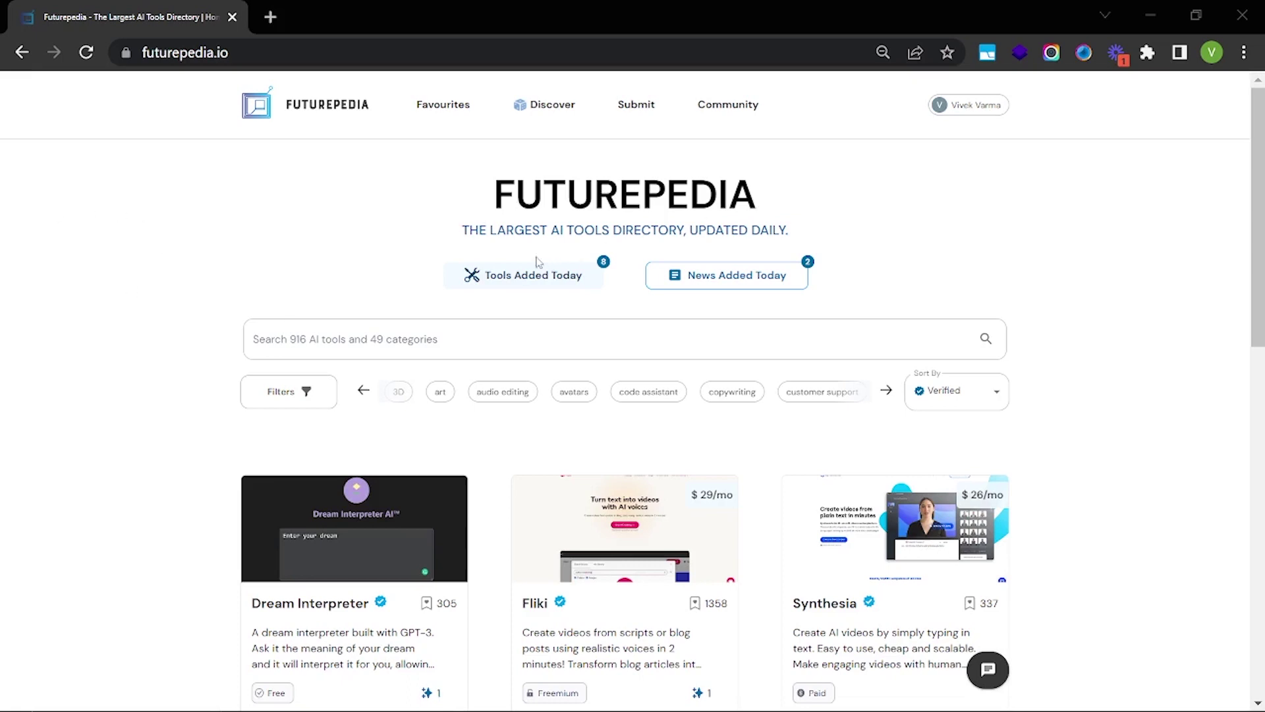
# Activate the Futurepedia search box so category suggestions like Productivity and Fun Tools appear
pyautogui.click(358, 335)
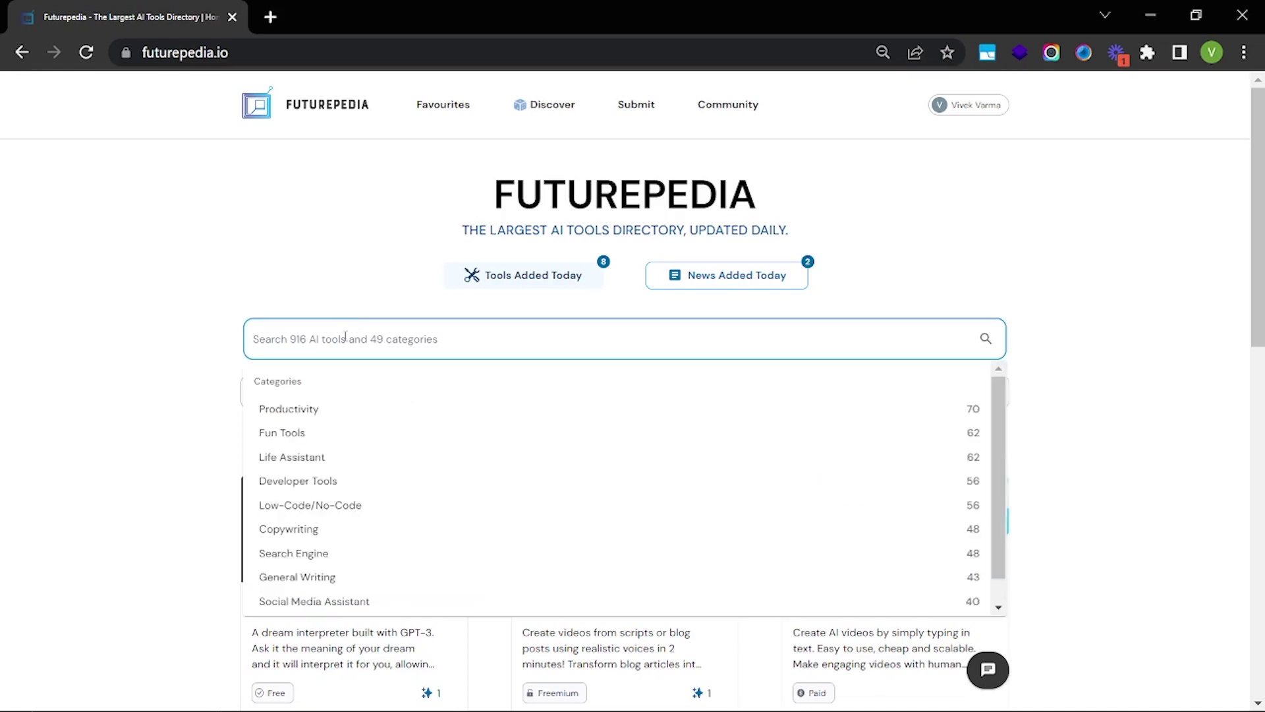
# Search 'ideasai' in Futurepedia, open the IdeasAI website in a new tab, and return home
pyautogui.write('ideasai')
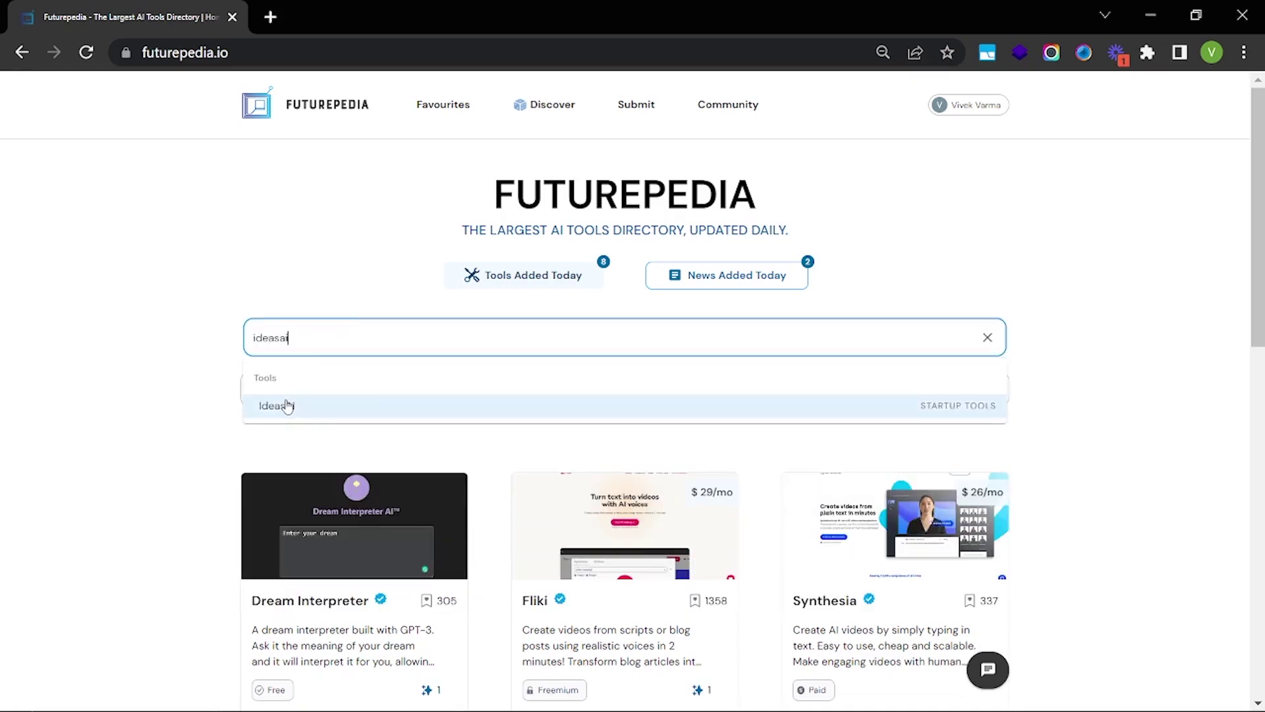
pyautogui.click(288, 405)
pyautogui.click(367, 199)
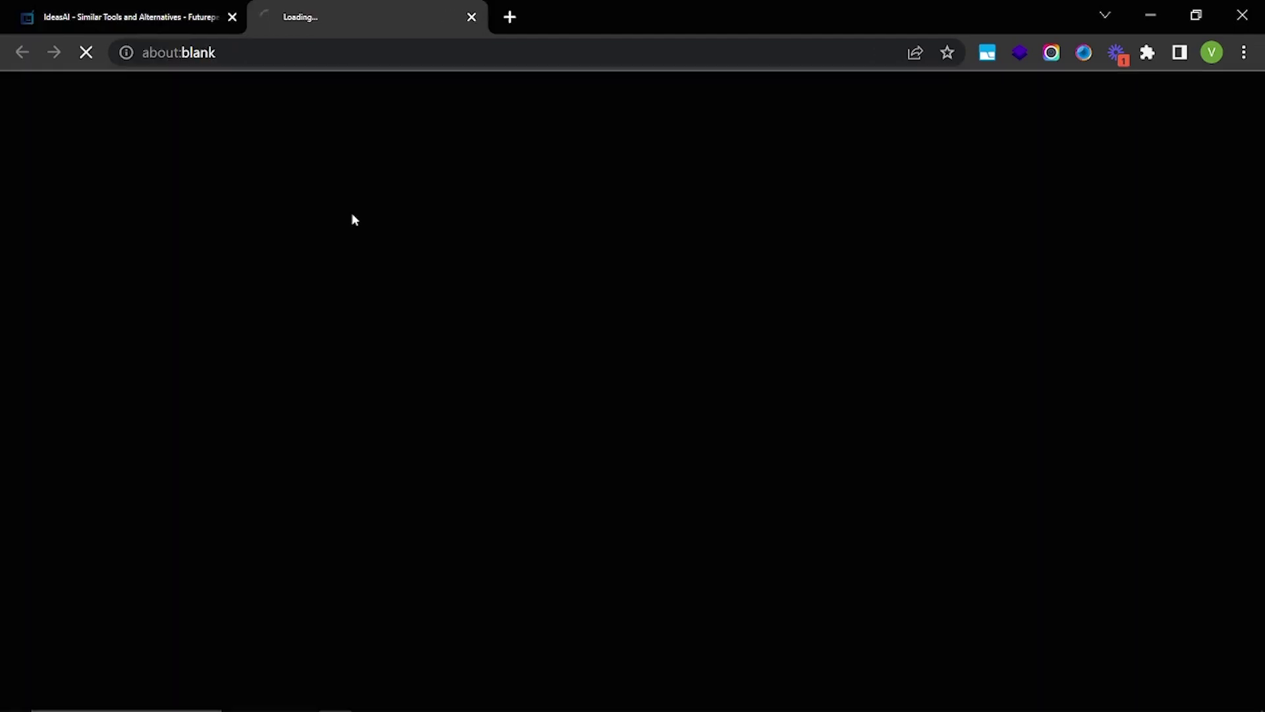
pyautogui.click(122, 7)
pyautogui.click(333, 104)
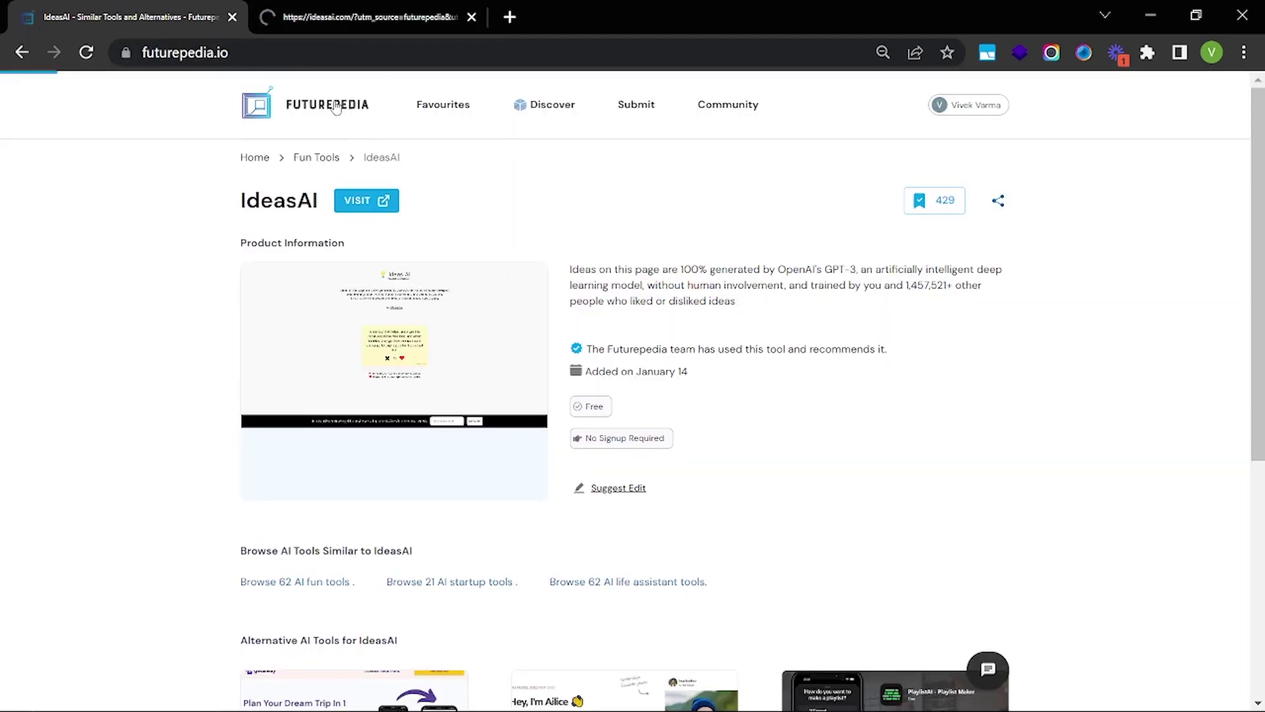
# Search 'valida', open the ValidatorAI website, move its tab last, and bring up Ideas AI
pyautogui.click(344, 337)
pyautogui.write('valida')
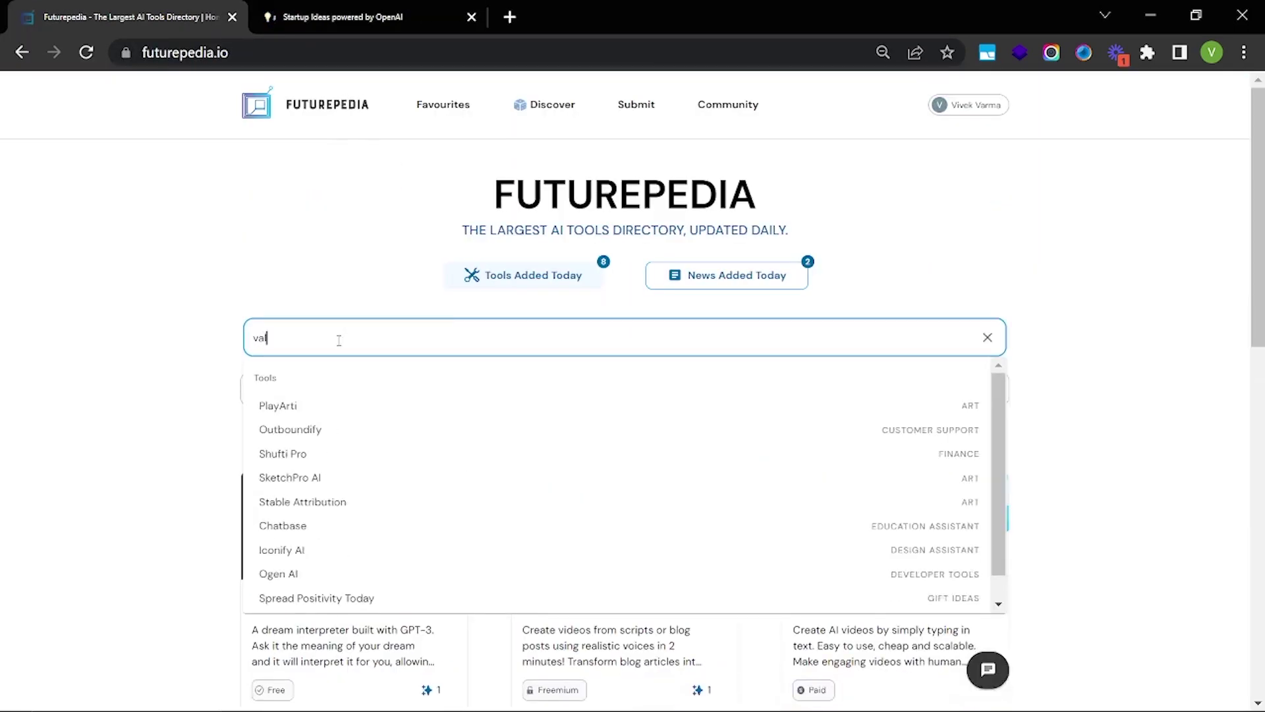
pyautogui.click(339, 404)
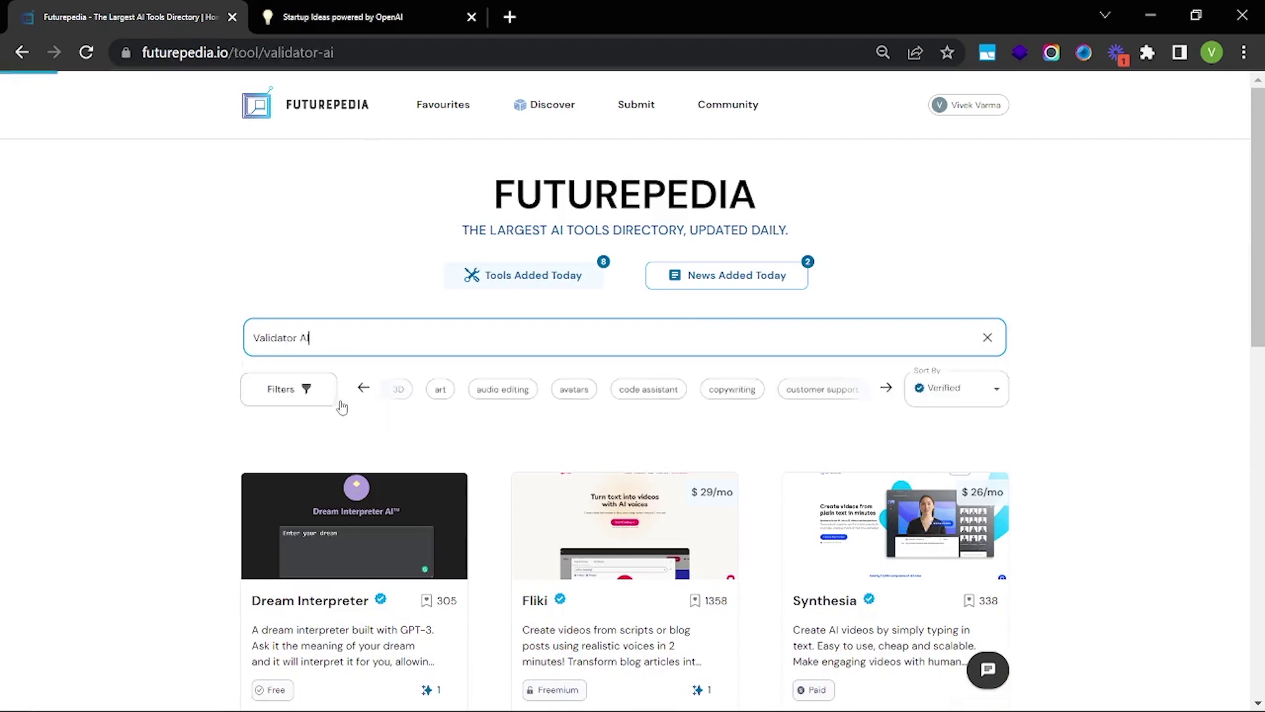
pyautogui.click(402, 210)
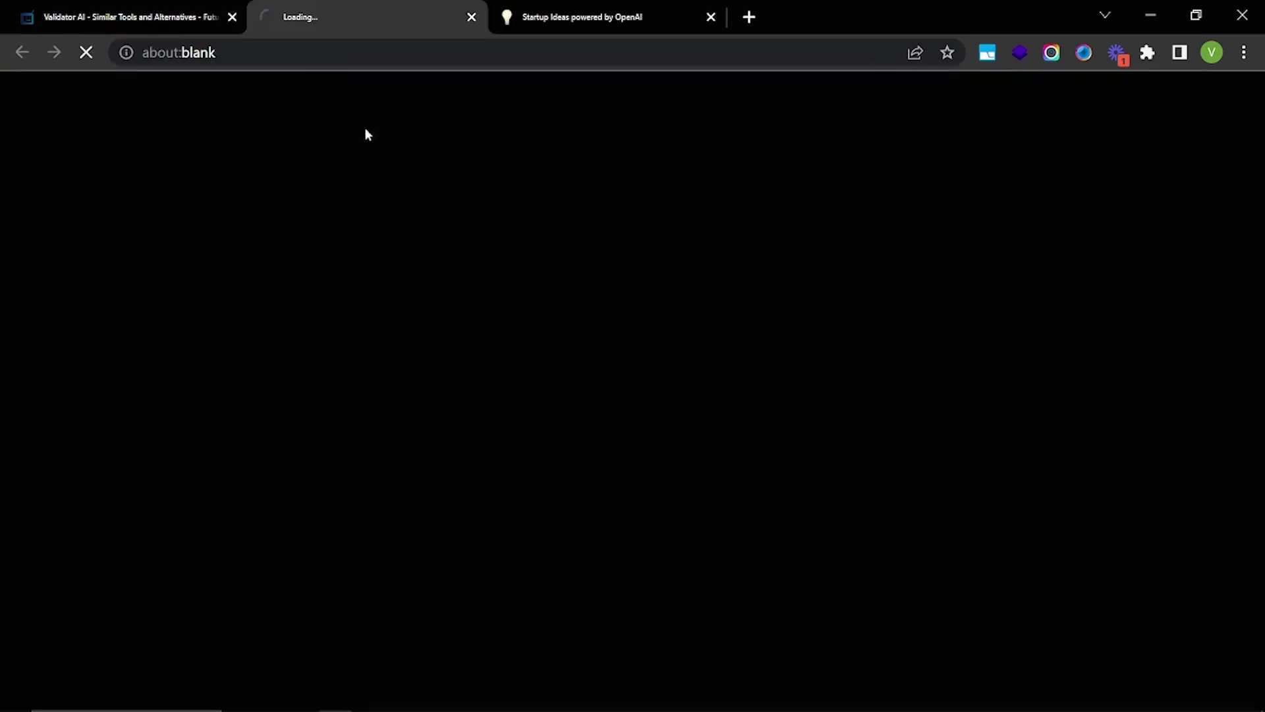
pyautogui.moveTo(369, 16); pyautogui.dragTo(536, 13)
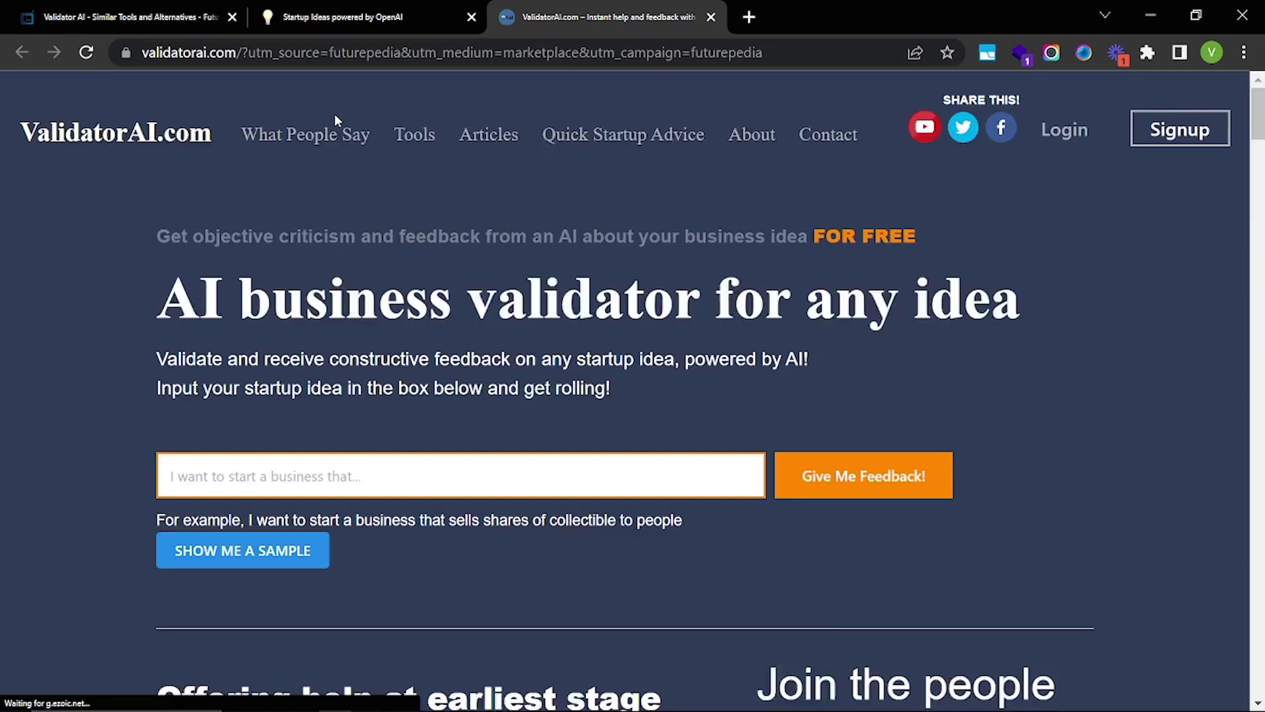
pyautogui.click(316, 17)
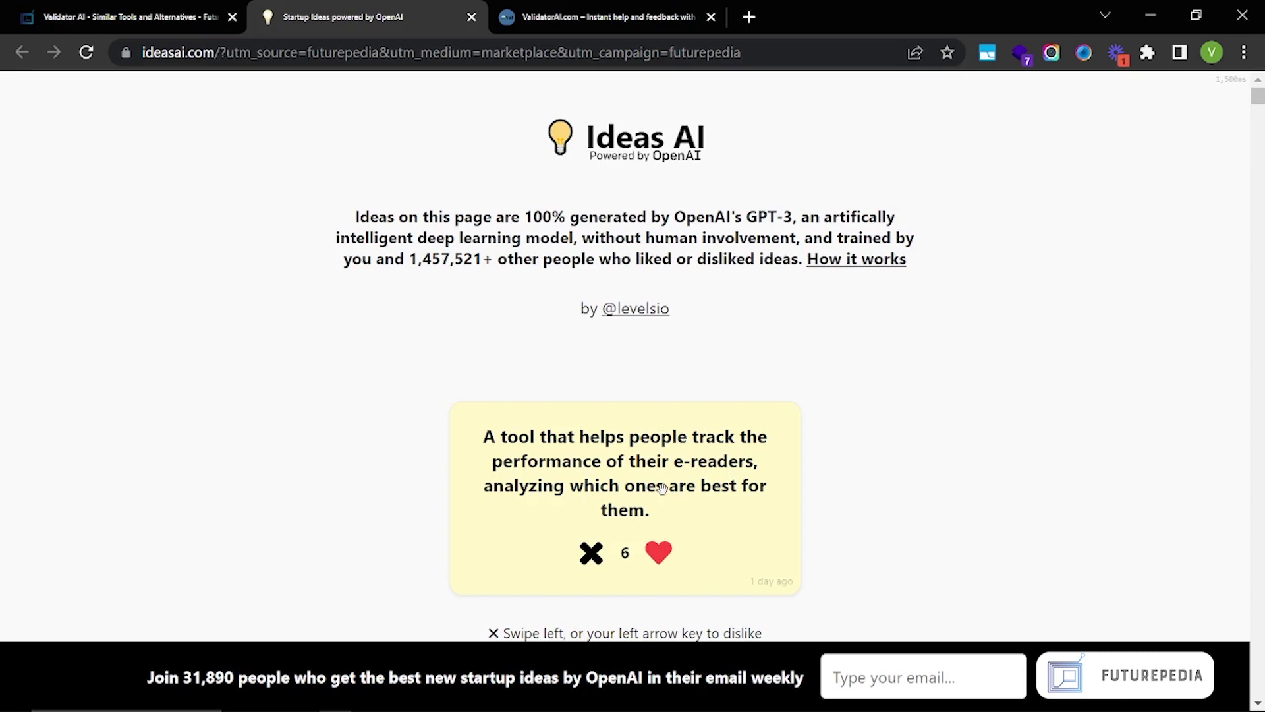
# Like the e-reader performance-tracking idea and browse the new trip-emissions cost idea, rated 85
pyautogui.scroll(-2, 646, 502)
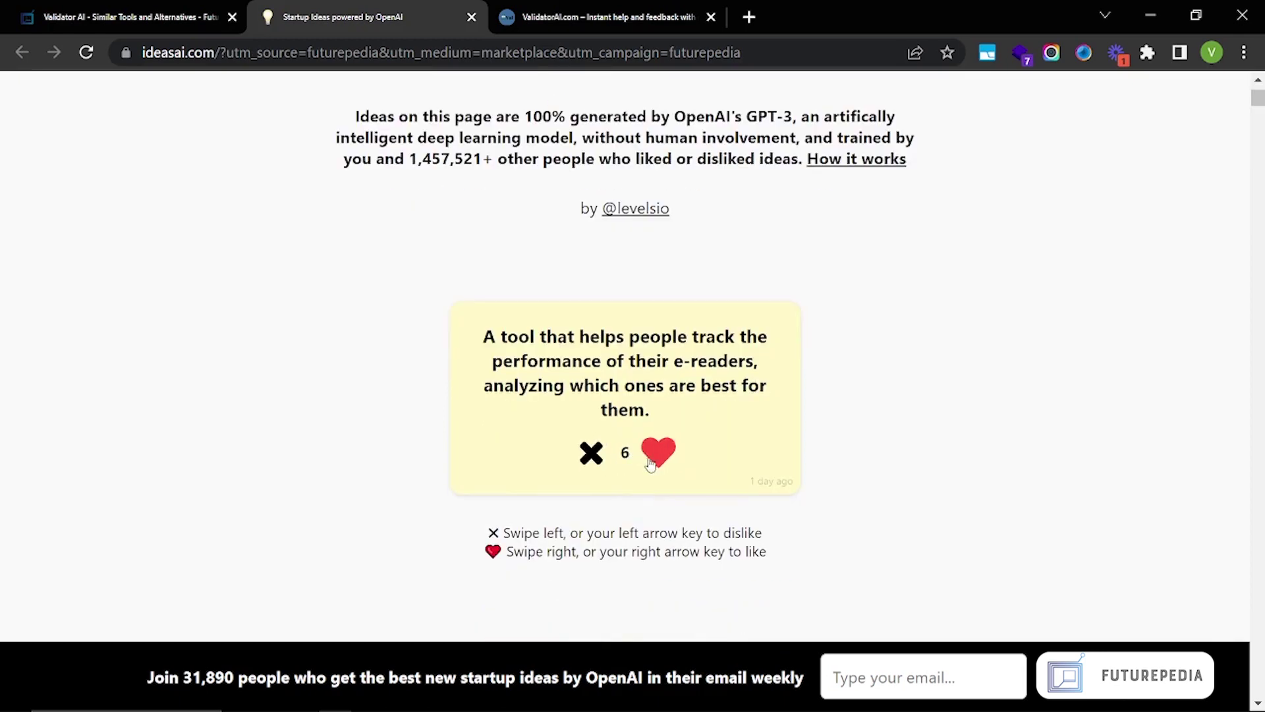
pyautogui.click(657, 453)
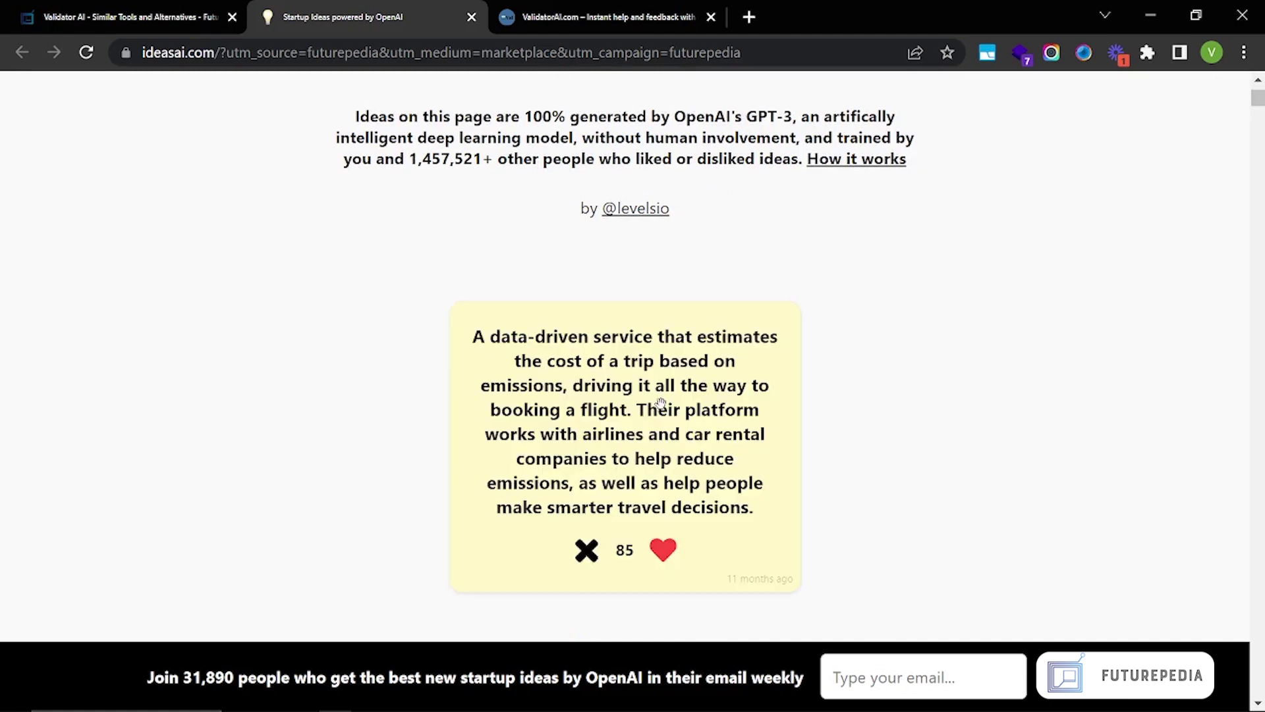
pyautogui.scroll(-2, 659, 403)
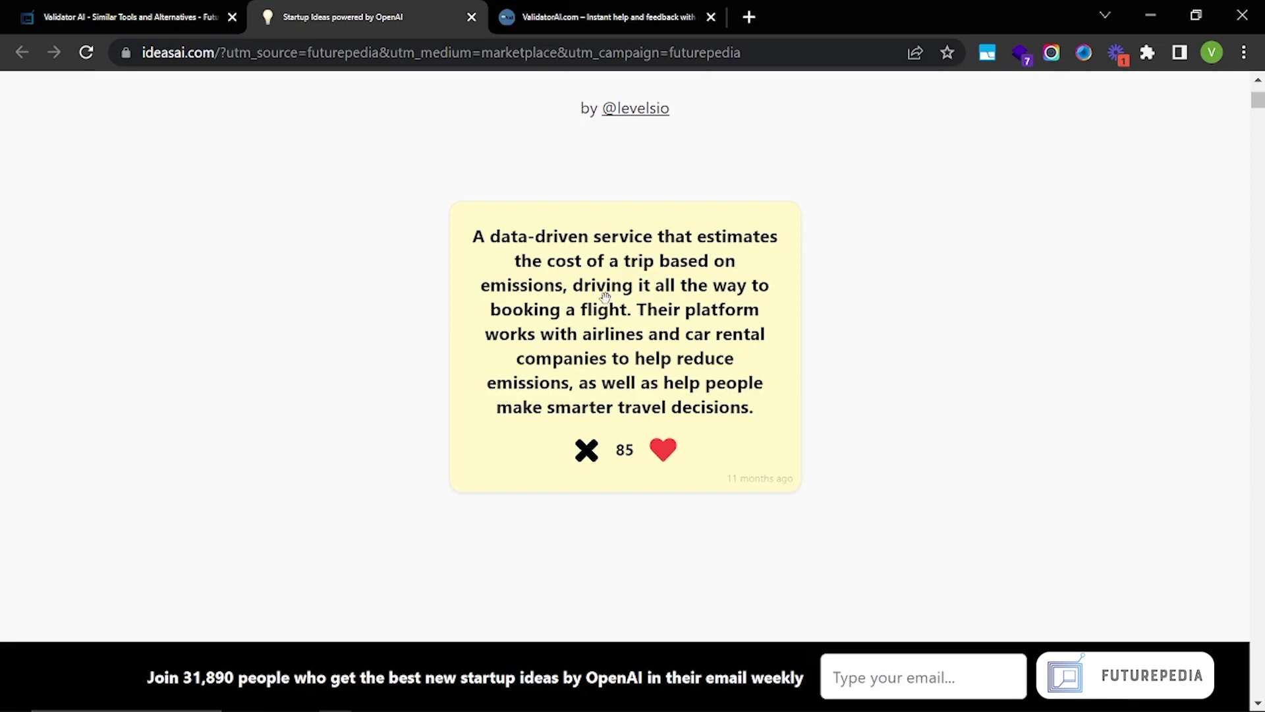
pyautogui.scroll(-1, 605, 296)
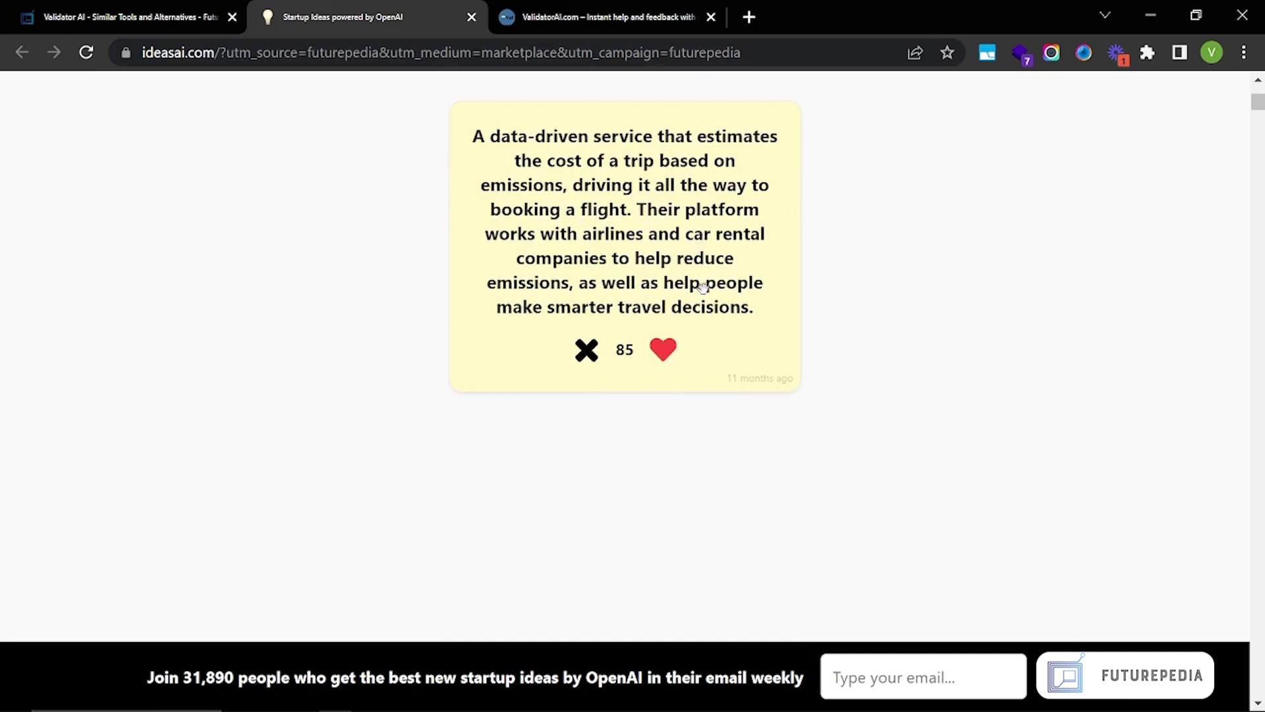
pyautogui.scroll(1, 698, 287)
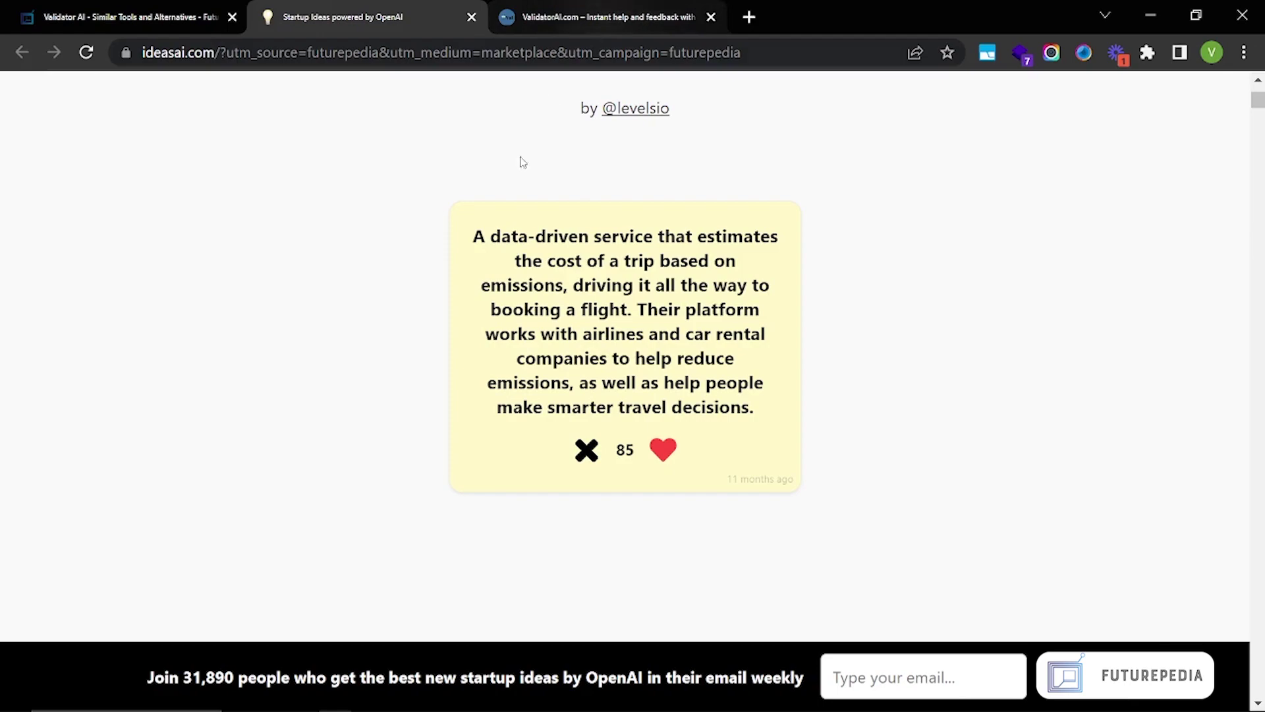
pyautogui.scroll(-10, 522, 161)
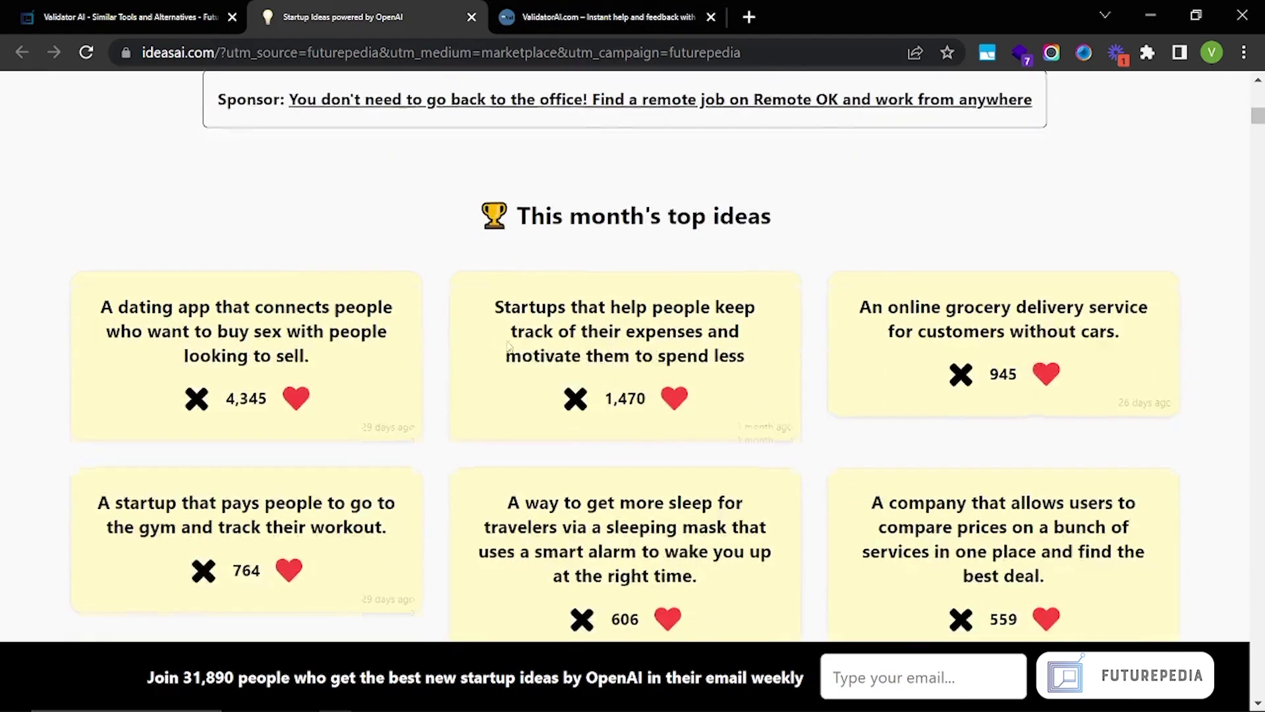
# Browse the month's, week's and yesterday's top-ideas grids on Ideas AI
pyautogui.scroll(-4, 510, 342)
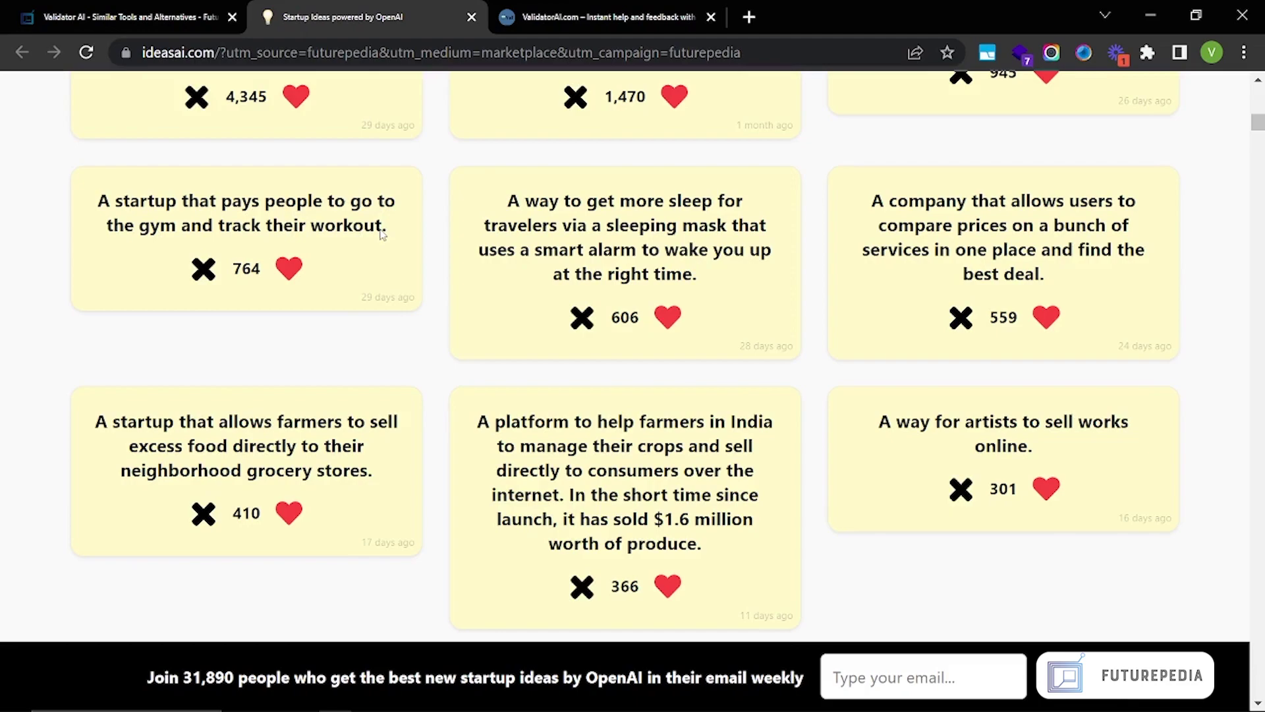
pyautogui.scroll(-15, 382, 234)
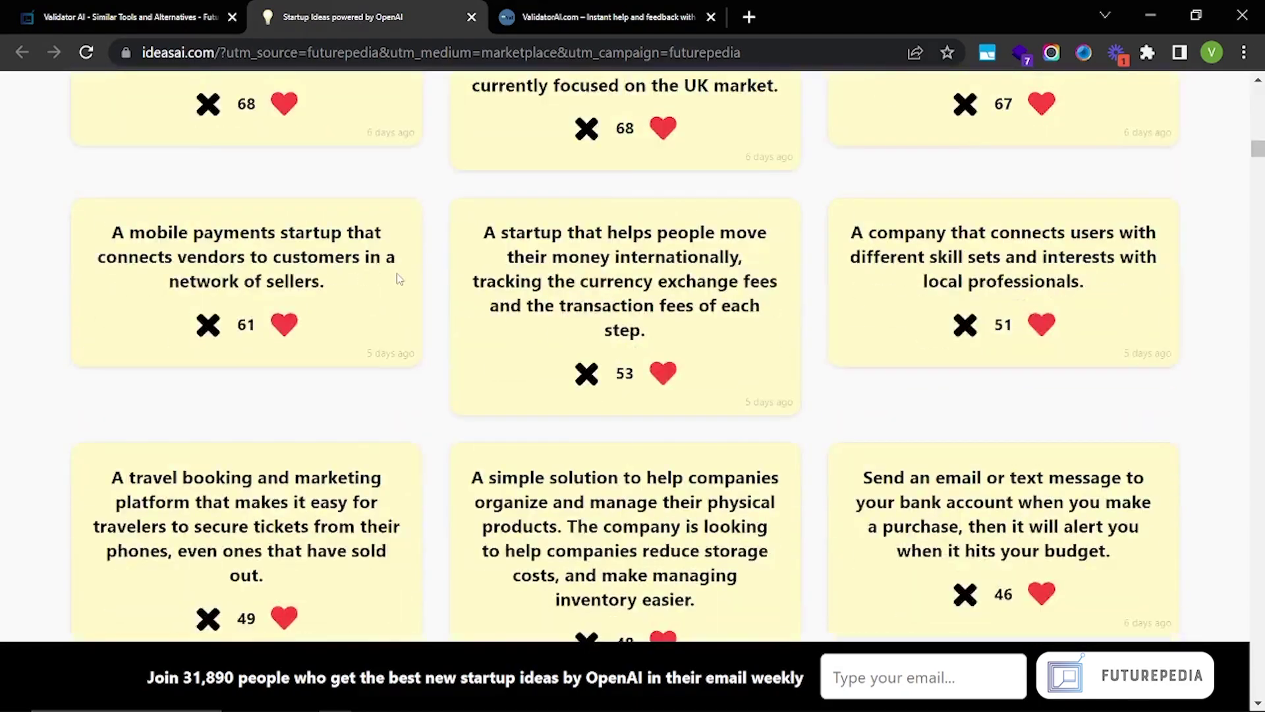
pyautogui.scroll(-3, 399, 279)
pyautogui.scroll(-6, 399, 280)
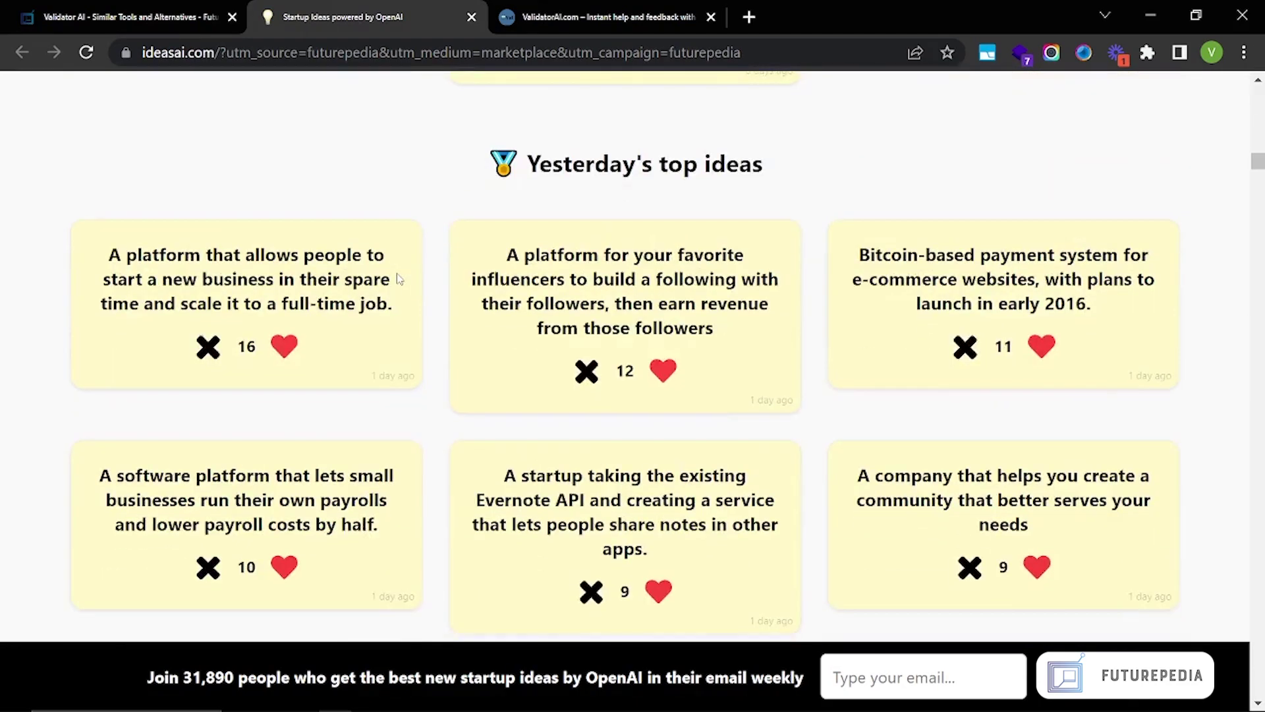
pyautogui.scroll(-14, 399, 280)
pyautogui.scroll(20, 399, 279)
pyautogui.scroll(-20, 400, 279)
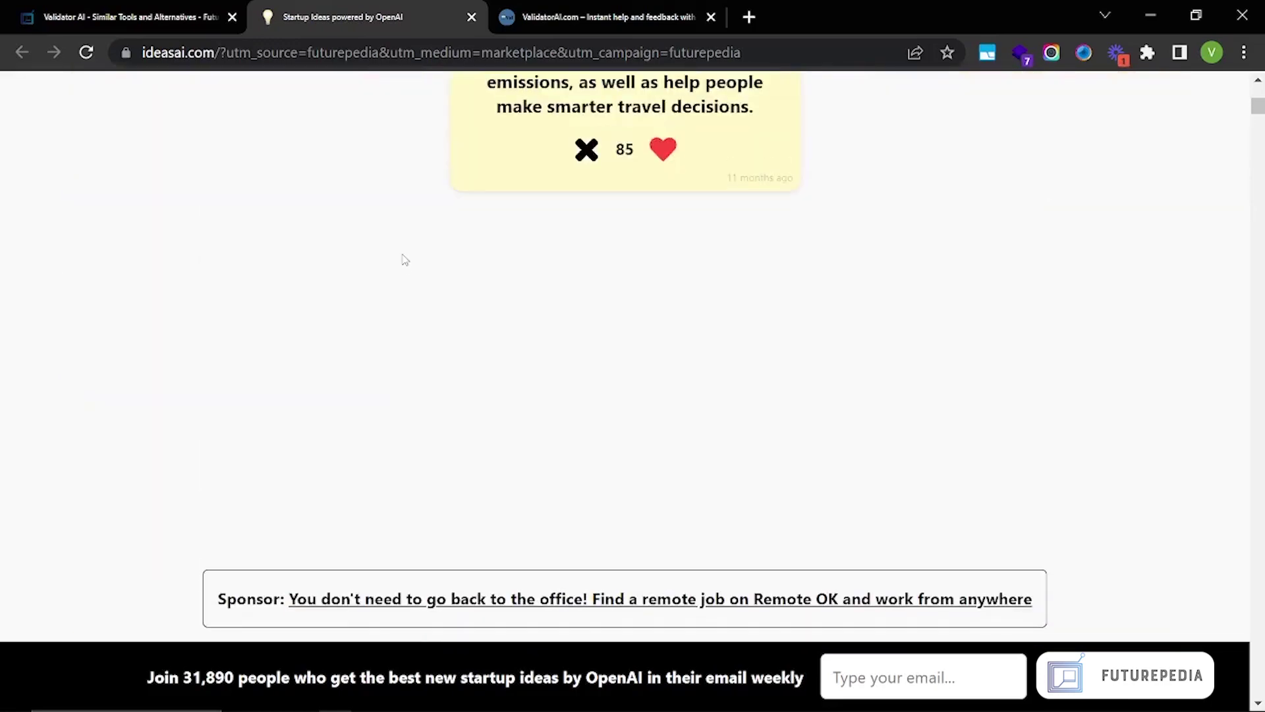
# Reload the Ideas AI page with F5, then bring the ValidatorAI site to the front
pyautogui.press('F5')
pyautogui.scroll(-7, 369, 237)
pyautogui.scroll(-5, 369, 237)
pyautogui.scroll(10, 369, 235)
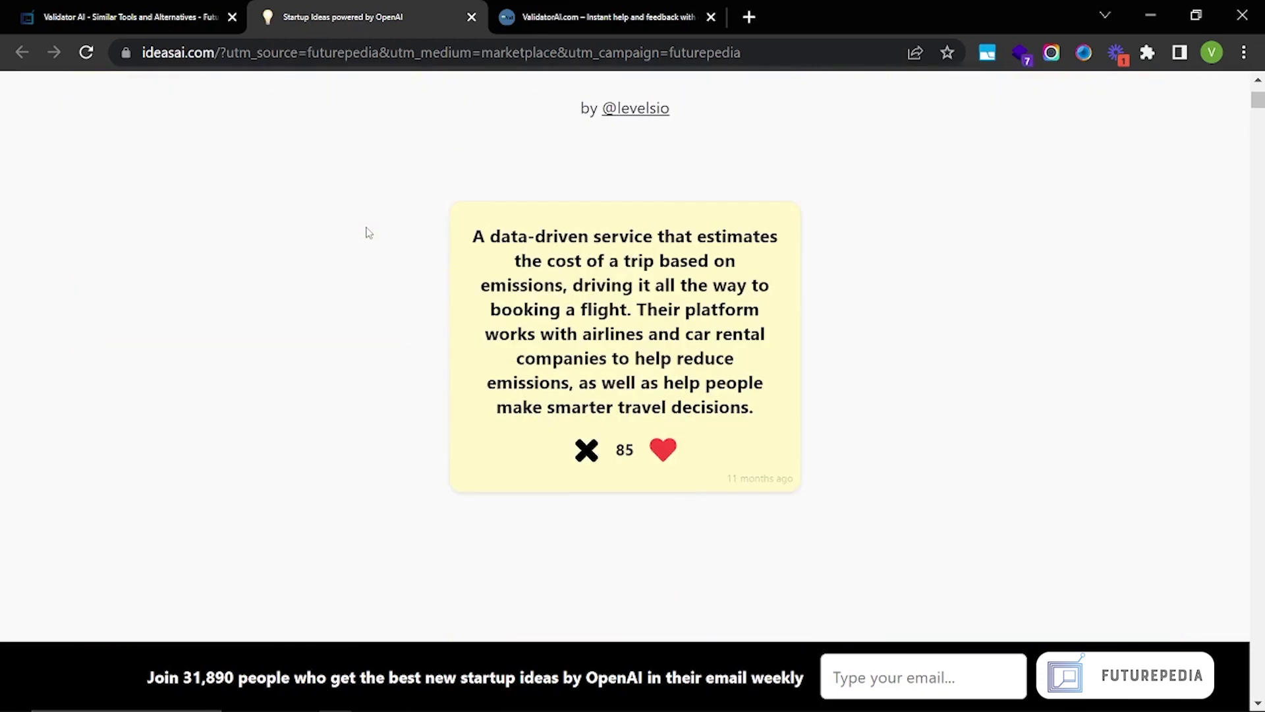
pyautogui.click(509, 5)
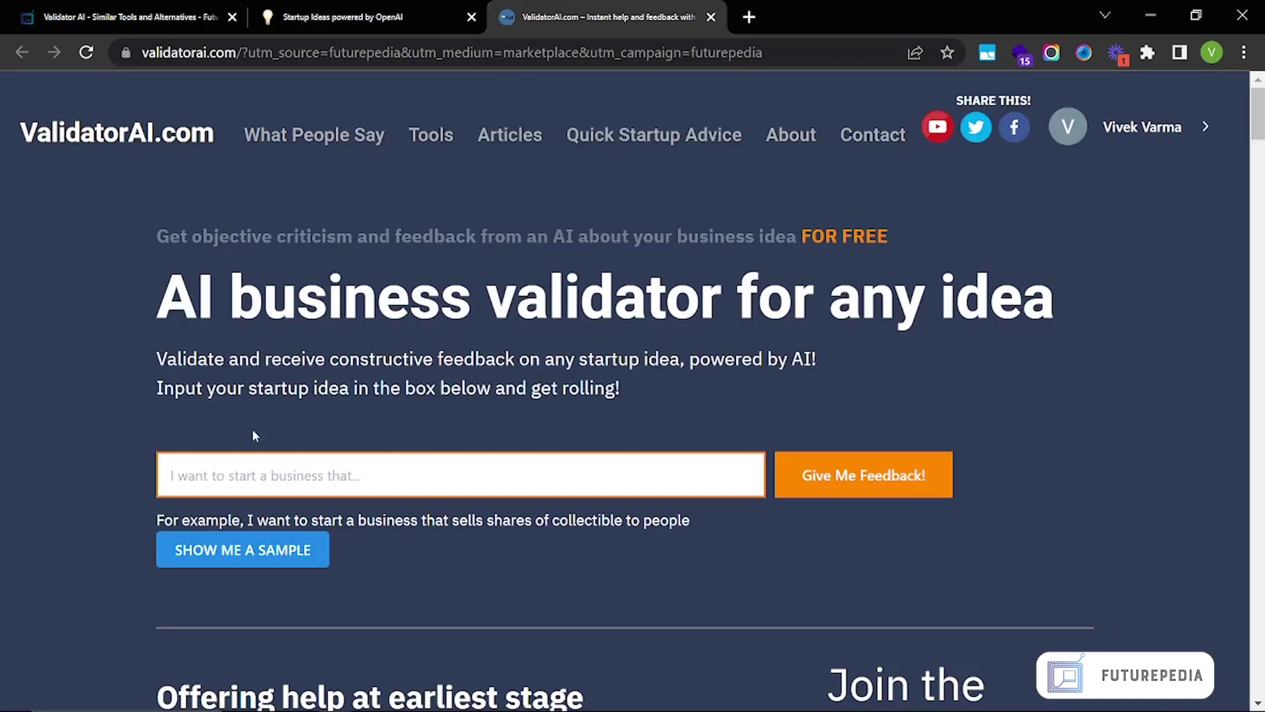
# Enter 'a data driven service that calculates total carbon emissions during a trip' as the idea
pyautogui.click(234, 461)
pyautogui.write('a data ')
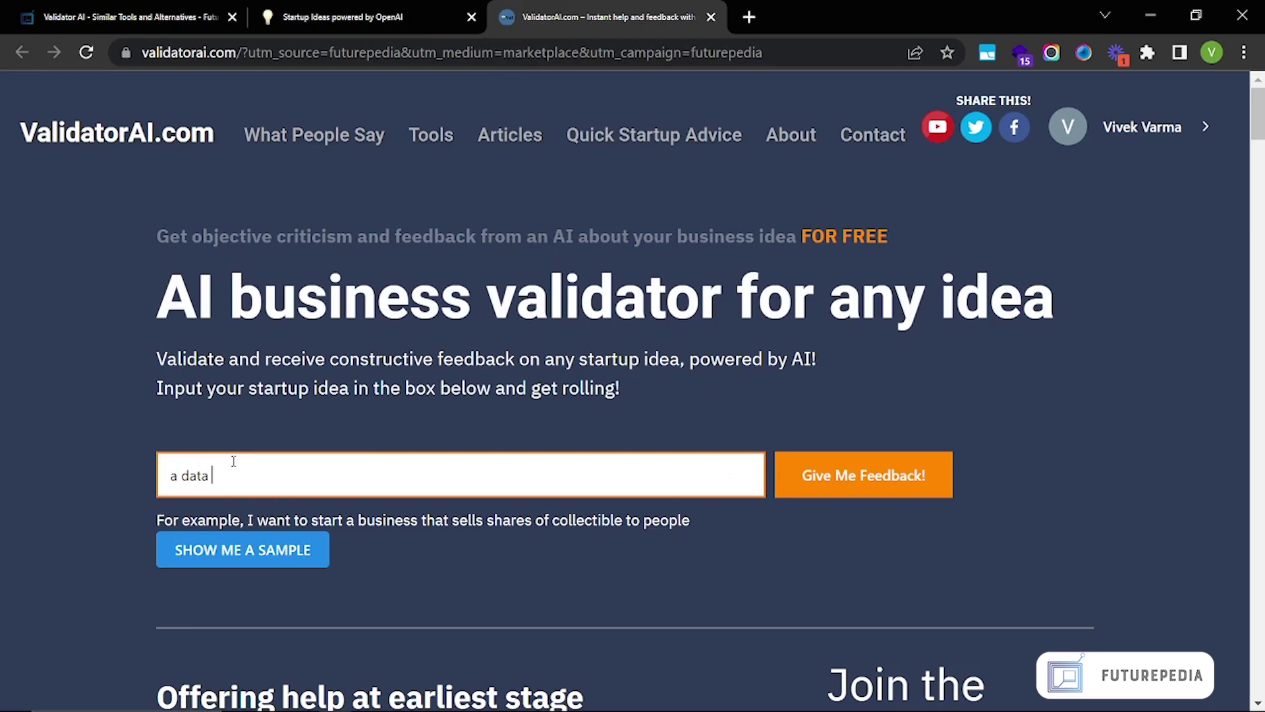
pyautogui.write('driven service')
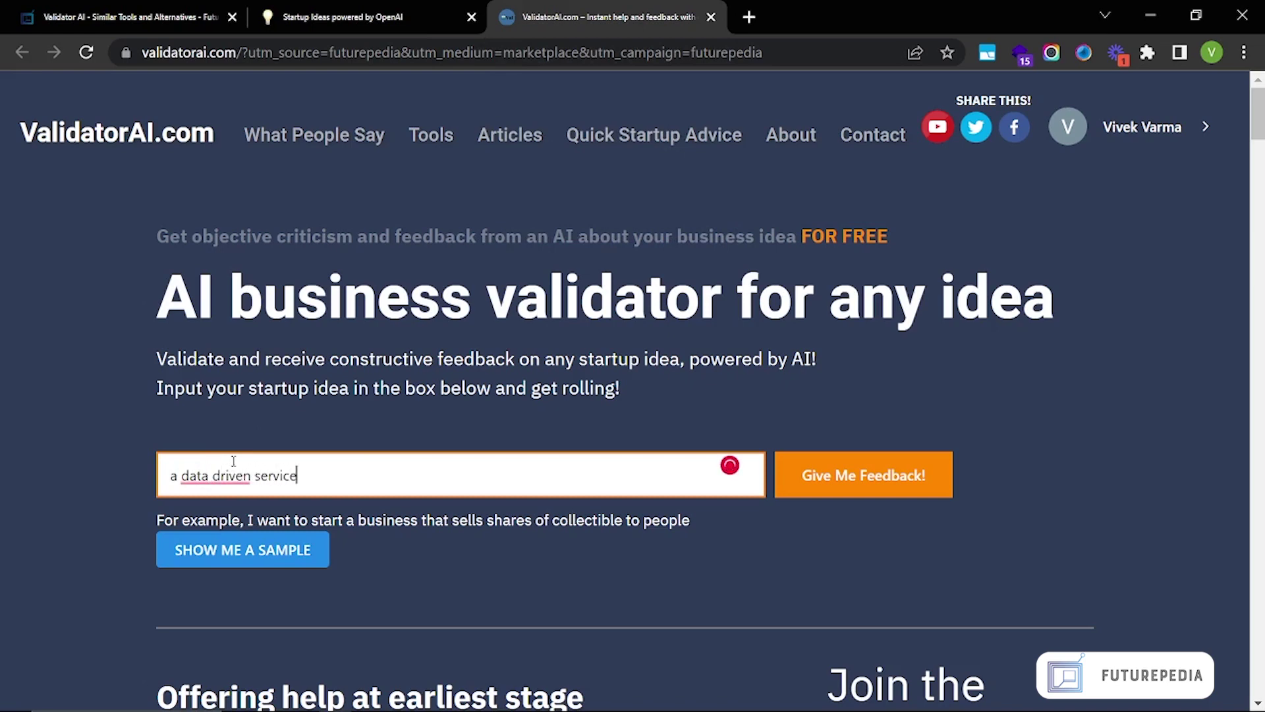
pyautogui.write(' that calculates total')
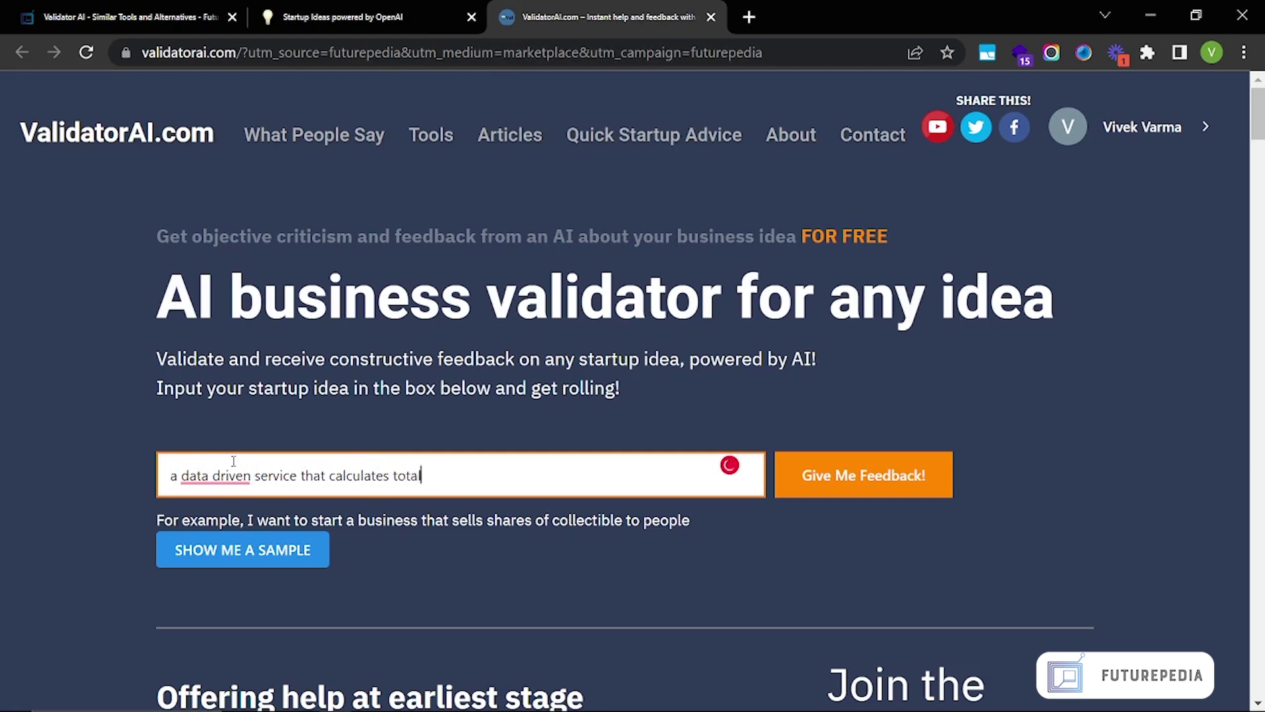
pyautogui.write(' emissions during a trip')
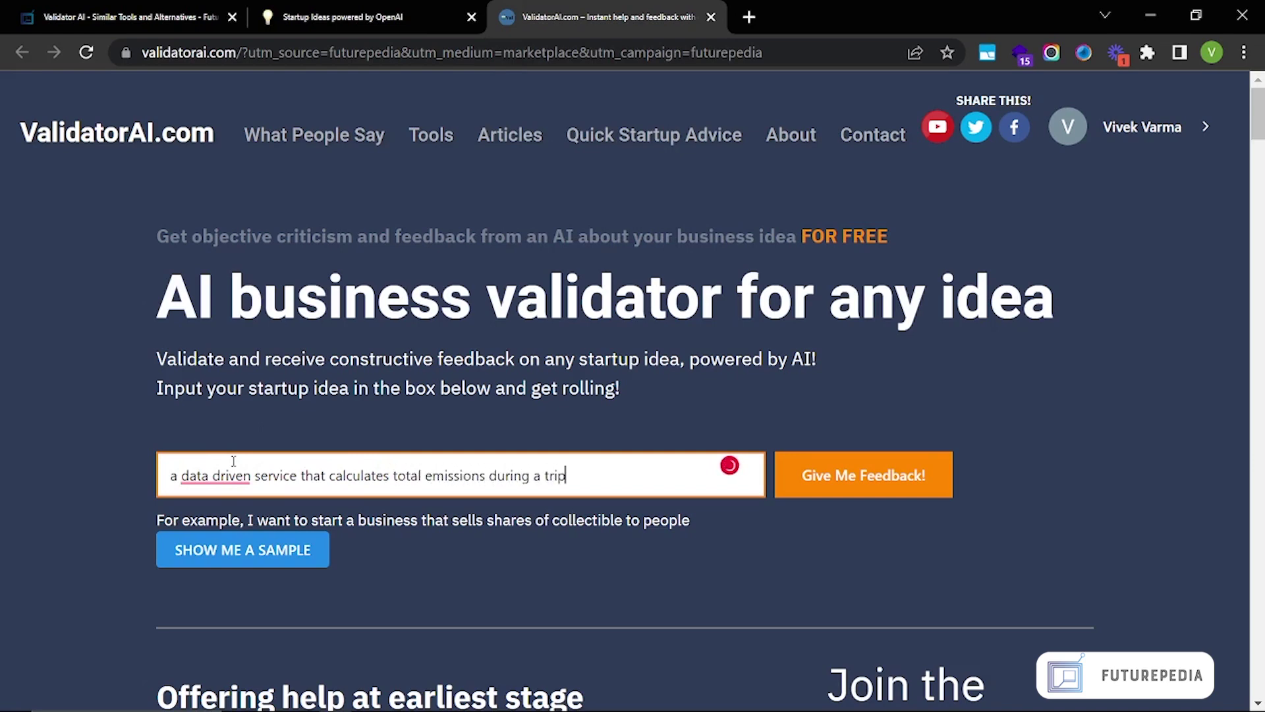
pyautogui.write('carbon')
pyautogui.press('End')
# Get and review feedback on the carbon-emissions trip idea, then close the feedback window
pyautogui.click(893, 468)
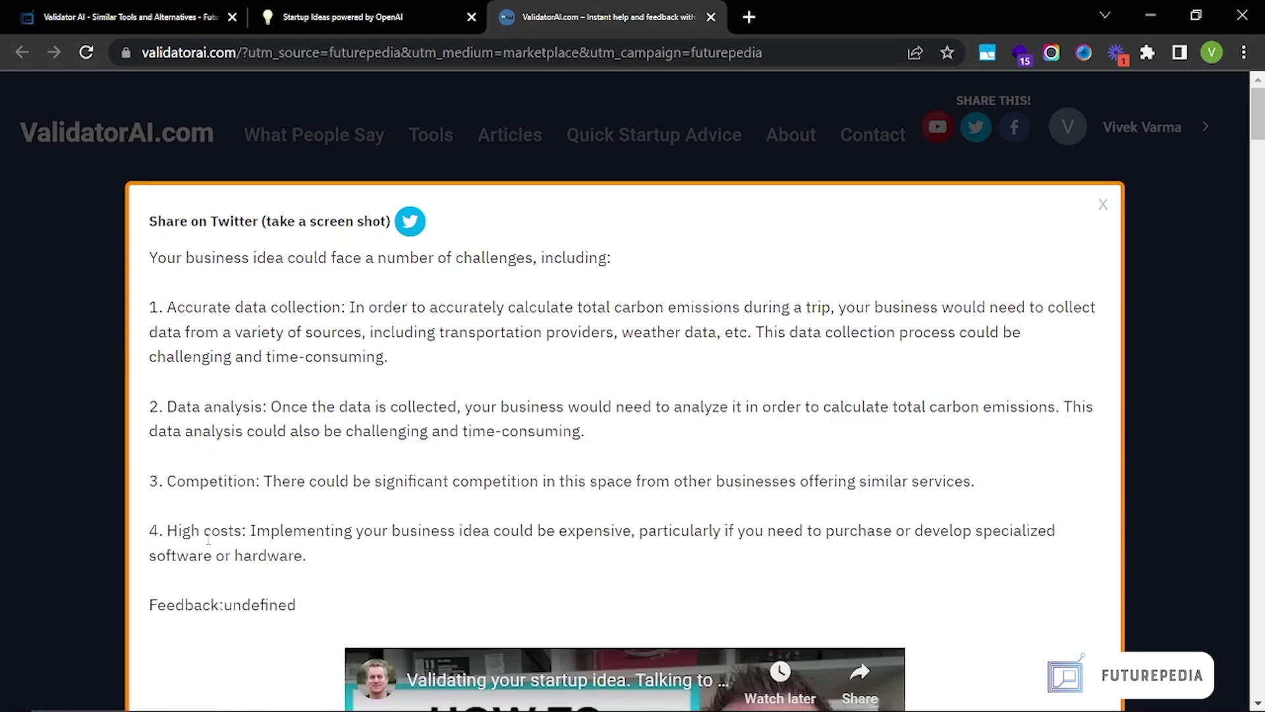
pyautogui.scroll(-3, 302, 560)
pyautogui.doubleClick(250, 404)
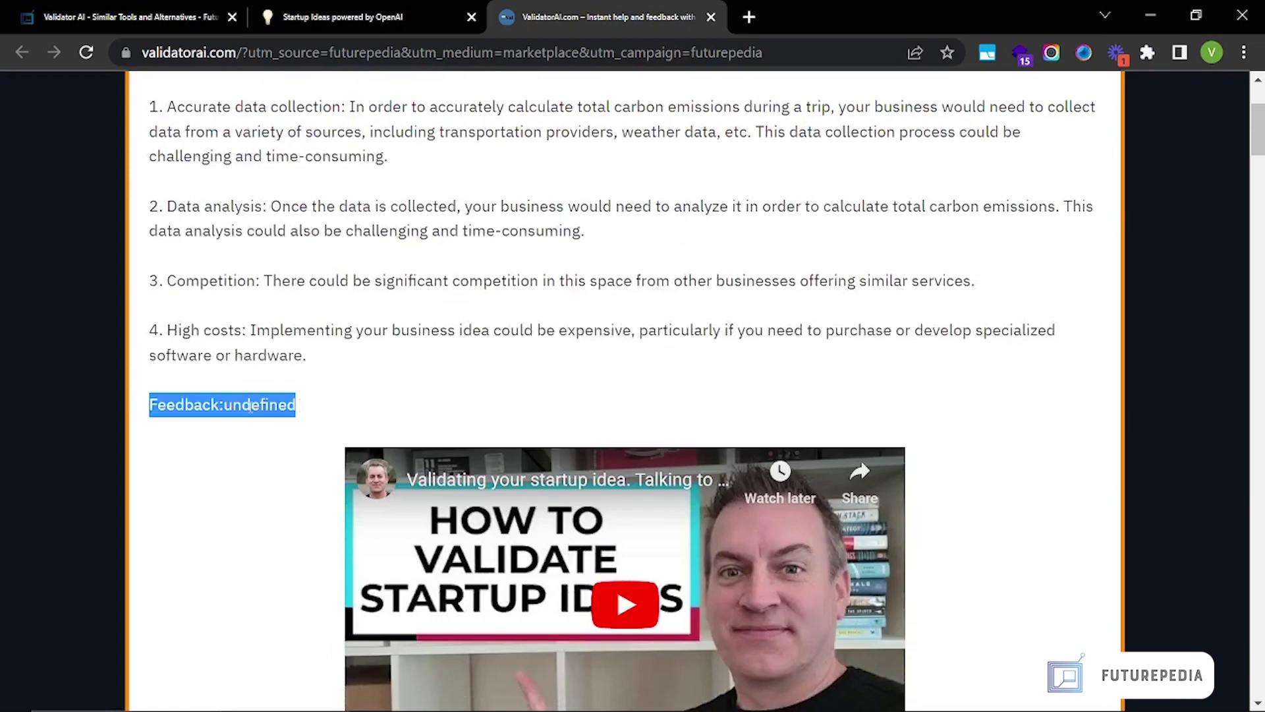
pyautogui.scroll(3, 251, 404)
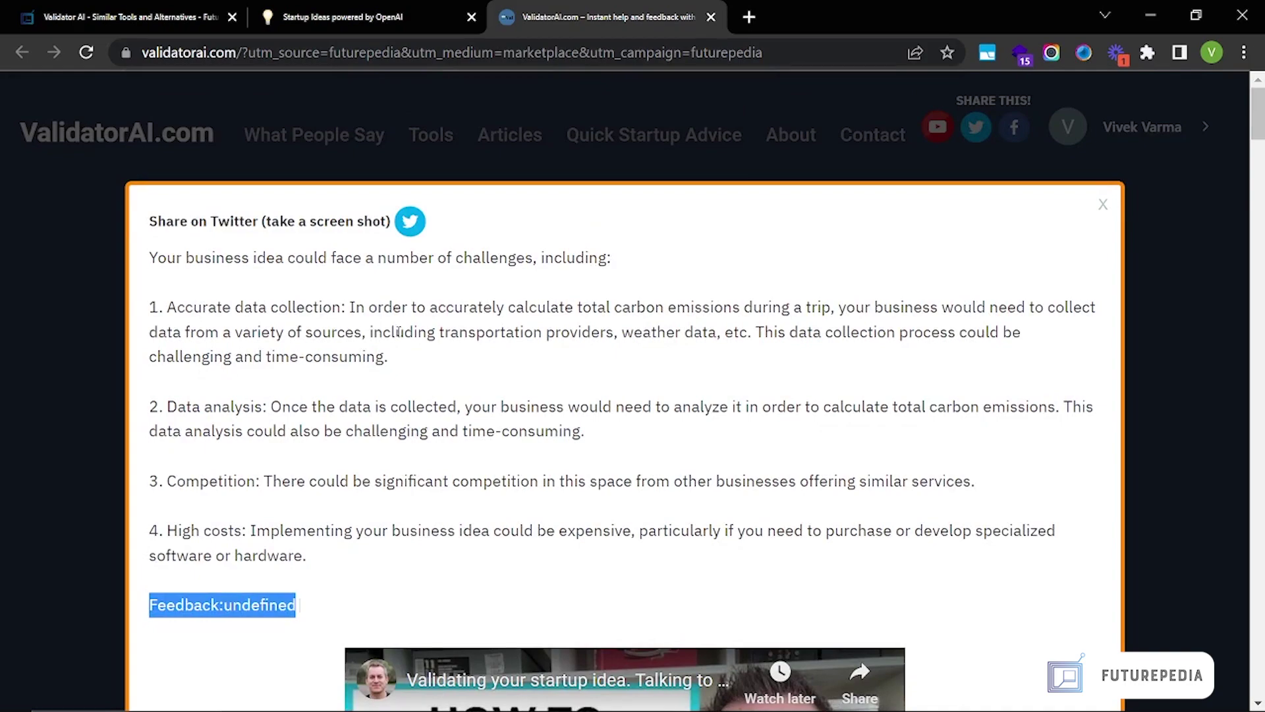
pyautogui.press('Escape')
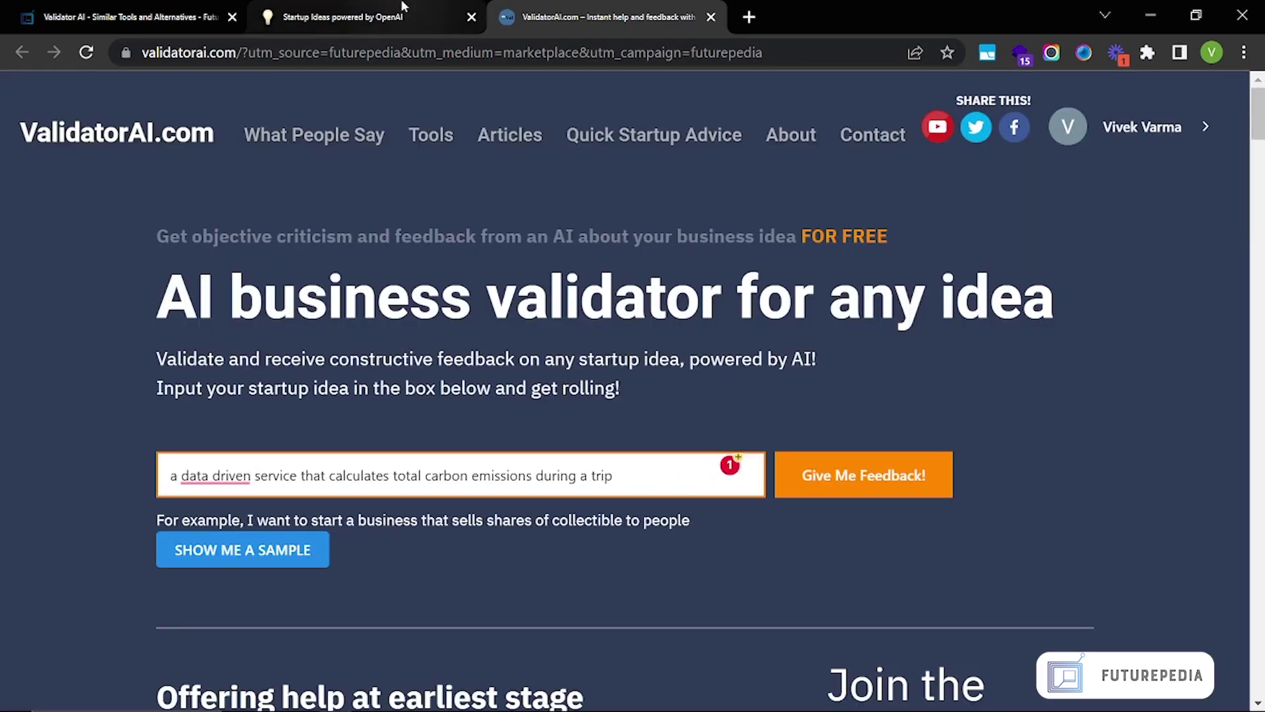
# Copy the gym-and-workout idea from IdeasAI into ValidatorAI, replacing the old idea, and request feedback
pyautogui.click(404, 6)
pyautogui.scroll(-10, 333, 530)
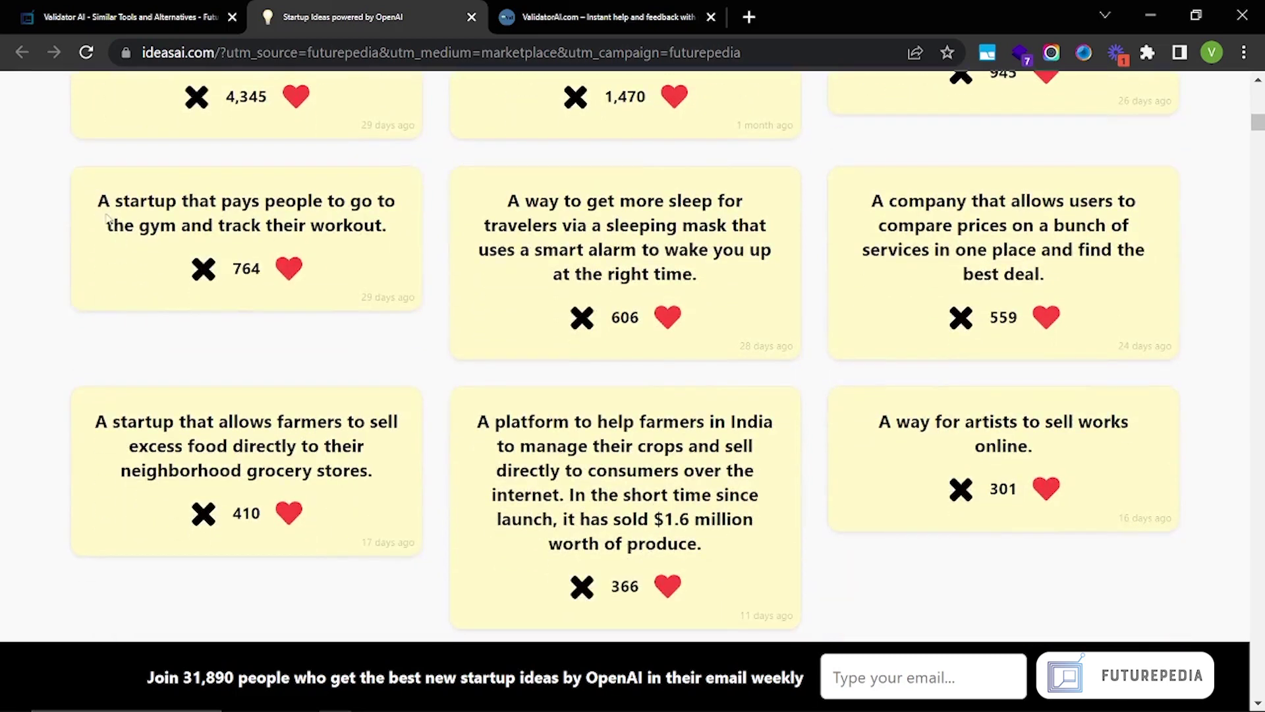
pyautogui.moveTo(96, 201); pyautogui.dragTo(387, 232)
pyautogui.hotkey('ctrl', 'c')
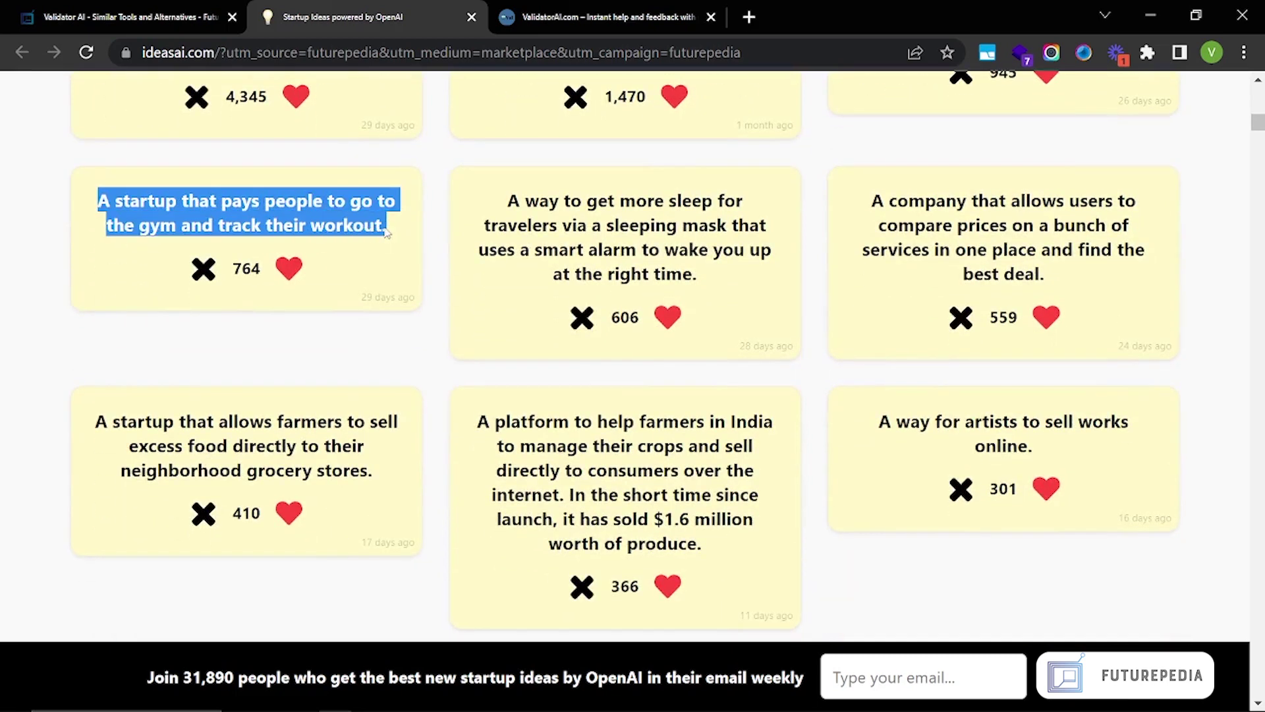
pyautogui.click(555, 10)
pyautogui.doubleClick(284, 473)
pyautogui.hotkey('ctrl', 'a')
pyautogui.hotkey('ctrl', 'v')
pyautogui.click(785, 465)
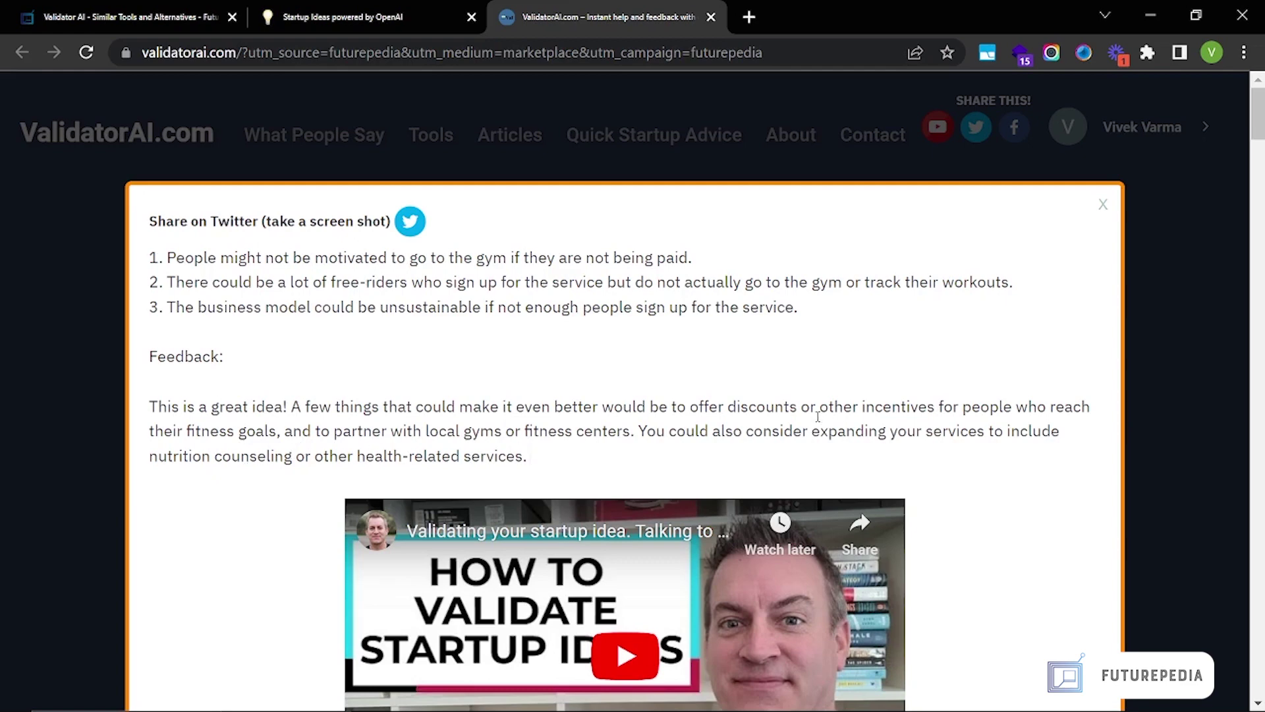
# Review the completed gym feedback, highlighting the nutrition-counseling suggestion
pyautogui.moveTo(638, 429); pyautogui.dragTo(518, 453)
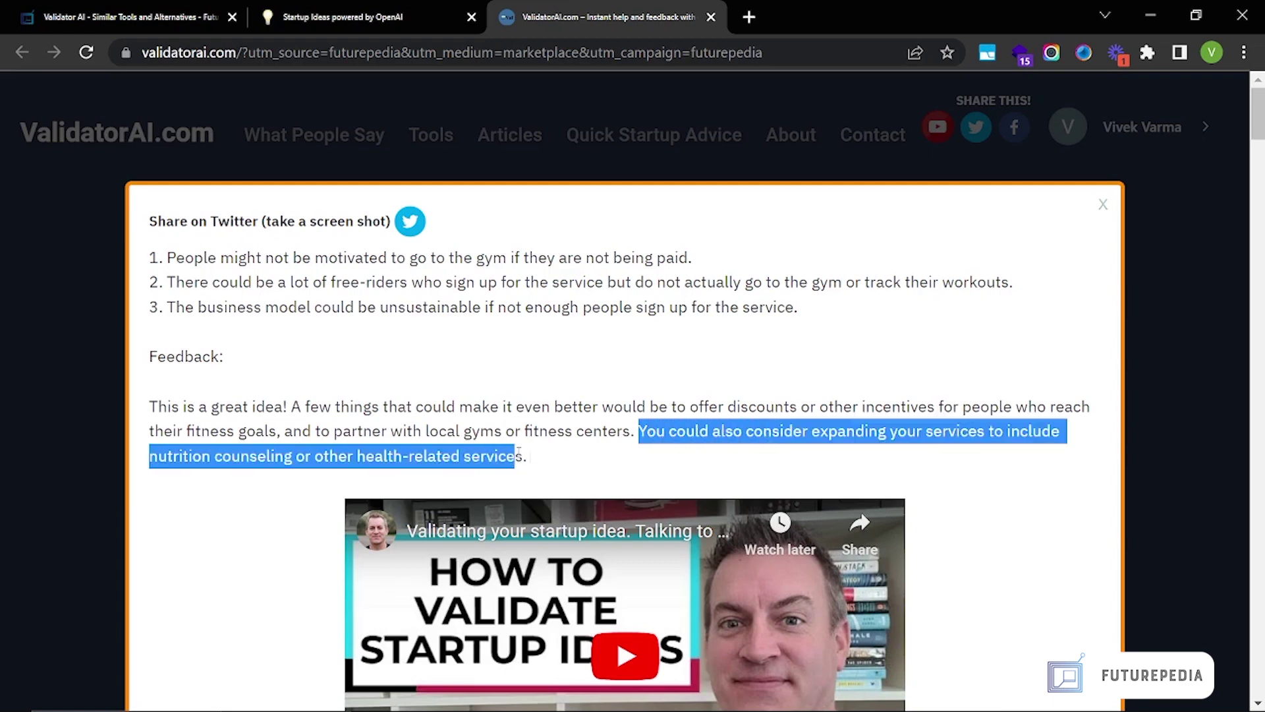
pyautogui.click(530, 456)
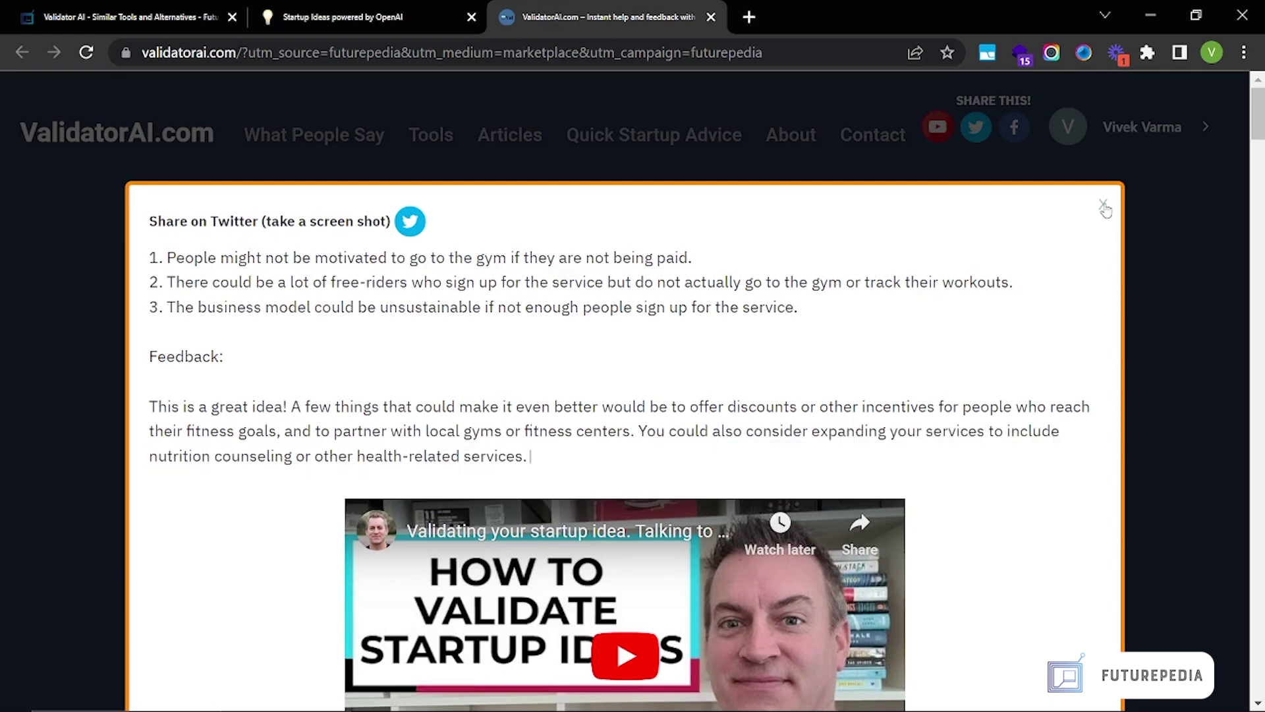
# Close the gym feedback and return to the IdeasAI cards showing the farmers-in-India idea
pyautogui.click(1103, 207)
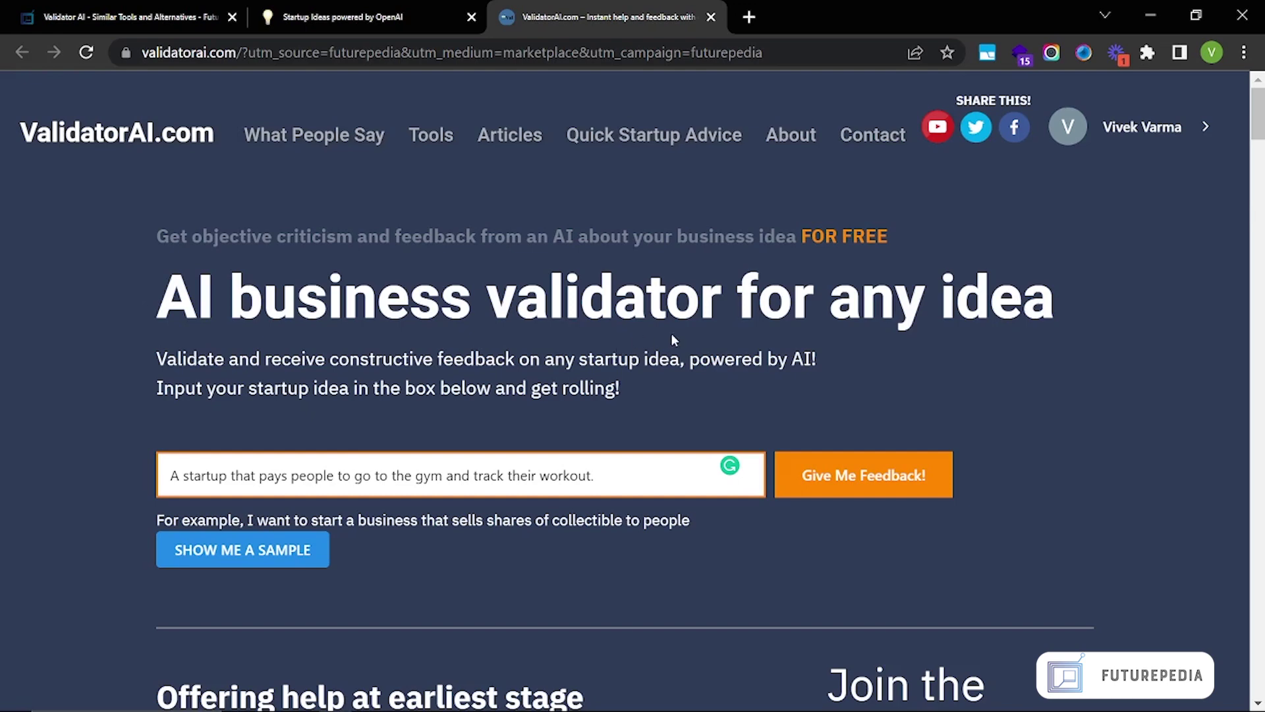
pyautogui.click(422, 15)
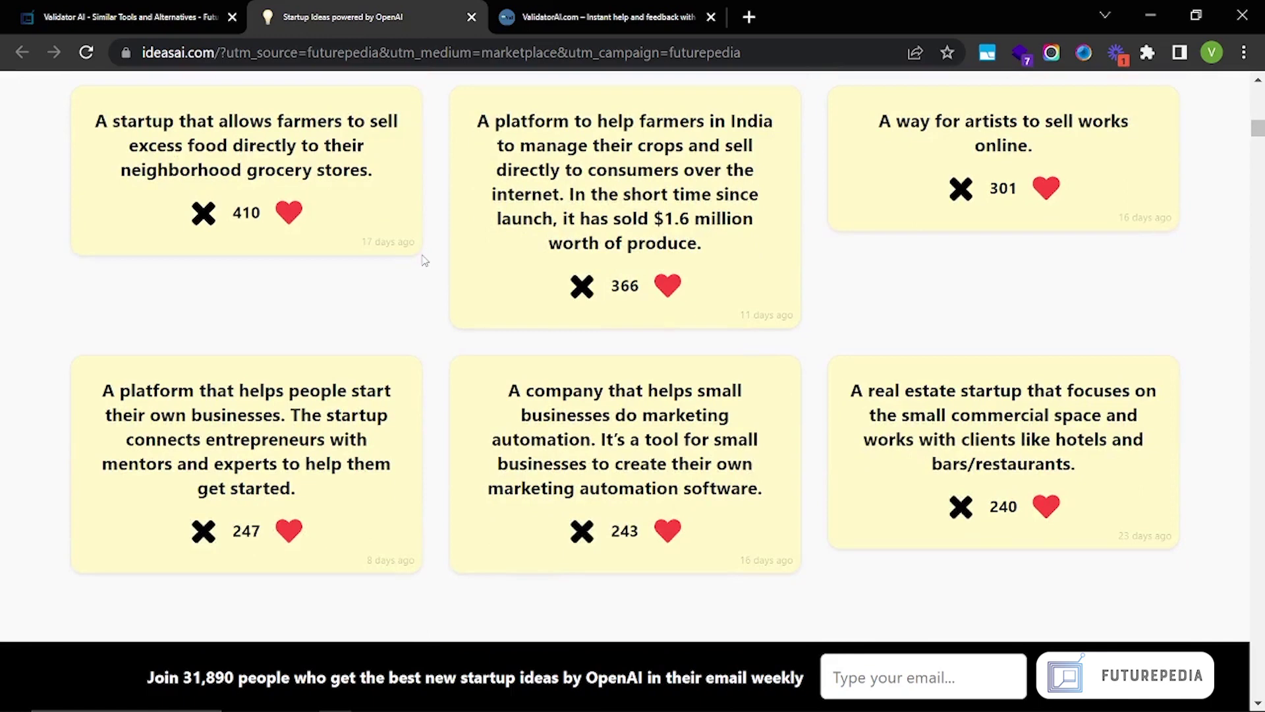
pyautogui.scroll(3, 823, 346)
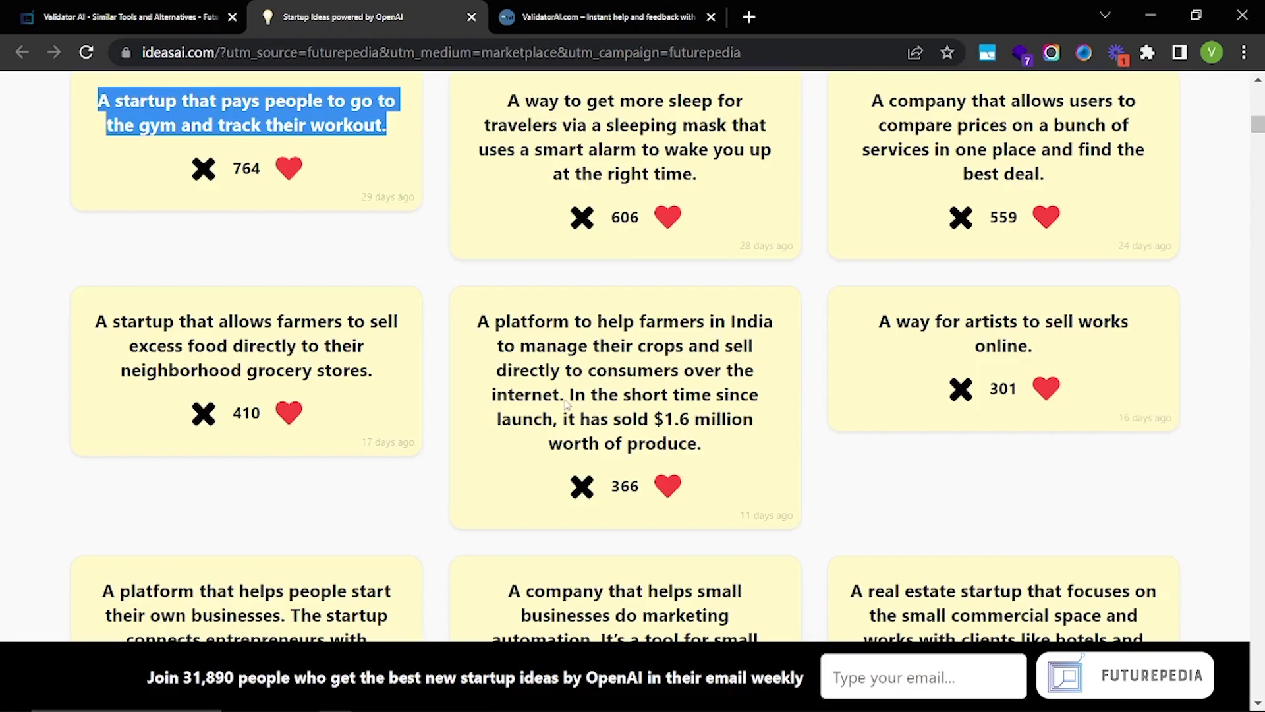
# Get and read ValidatorAI feedback on the farmers-in-India platform idea, then close it
pyautogui.moveTo(565, 402); pyautogui.dragTo(472, 322)
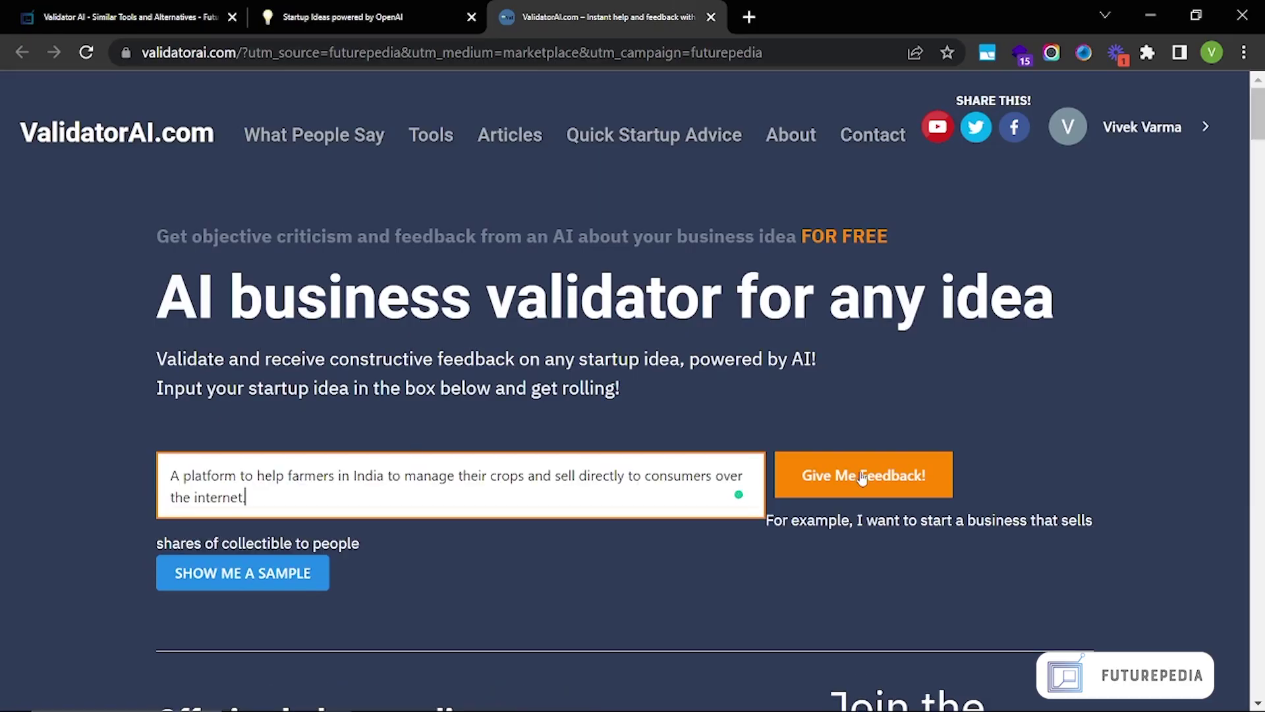
pyautogui.click(862, 477)
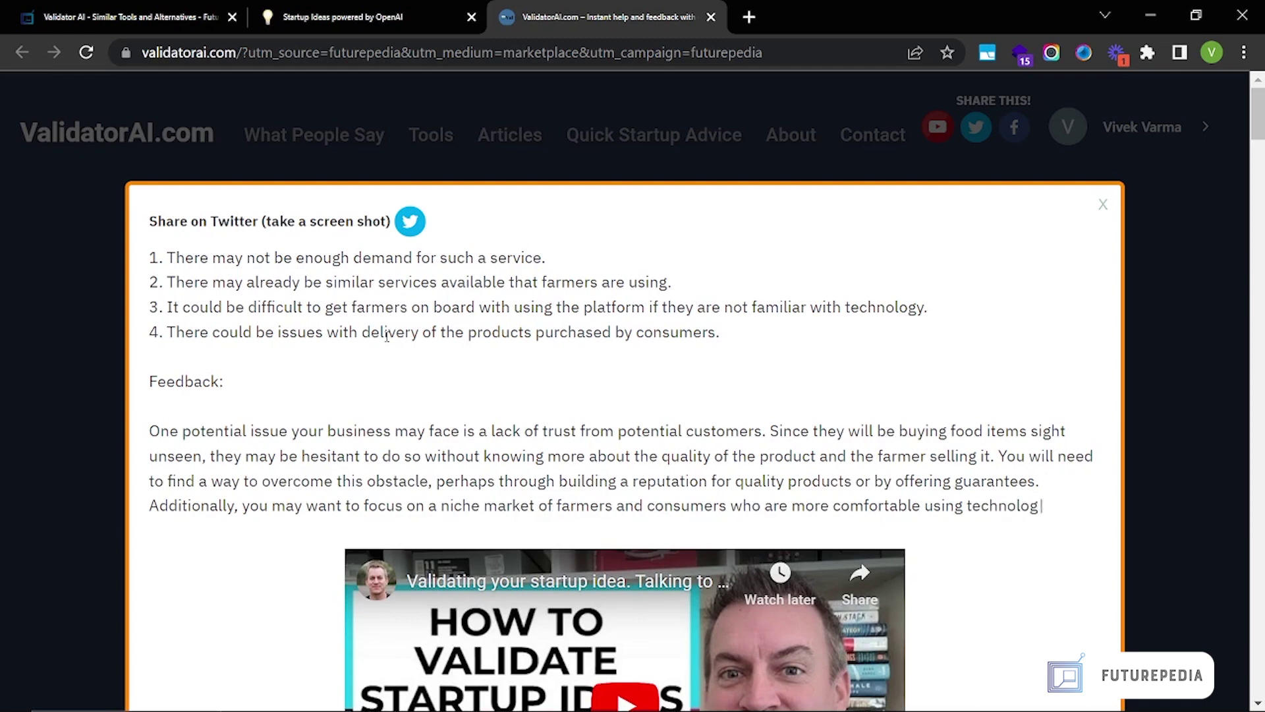
pyautogui.tripleClick(162, 430)
pyautogui.click(331, 431)
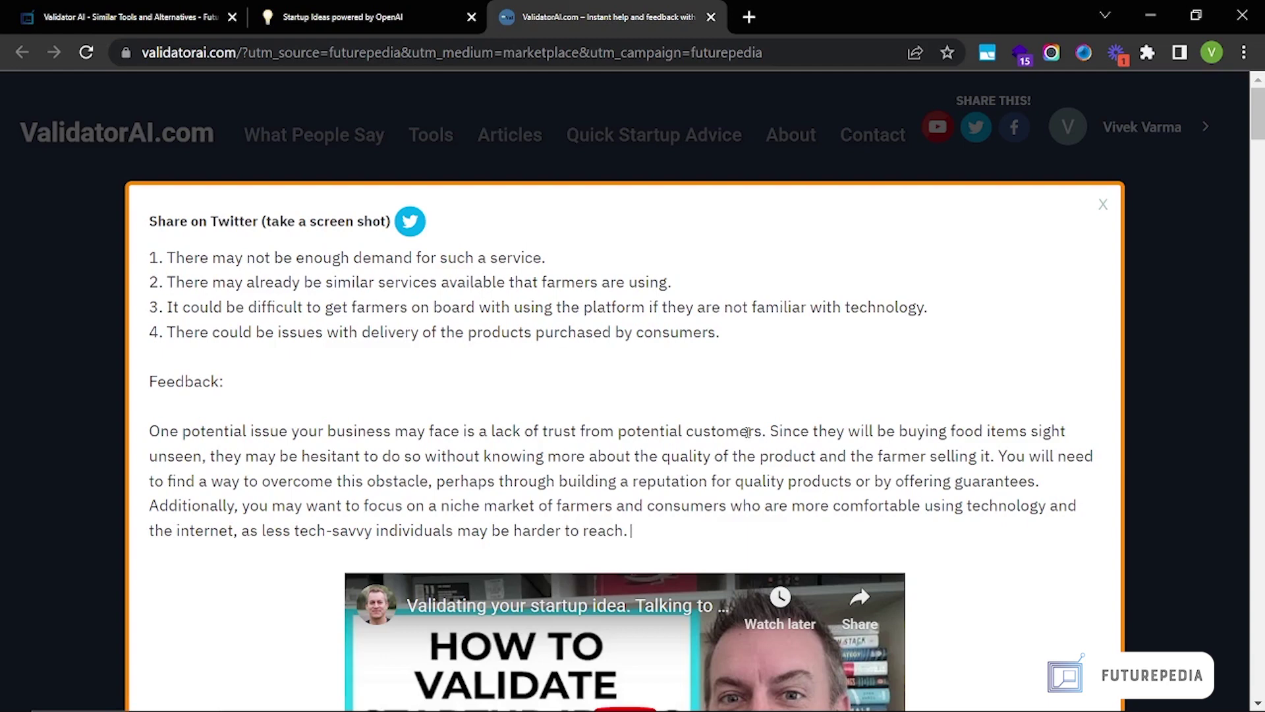
pyautogui.doubleClick(668, 440)
pyautogui.click(712, 430)
pyautogui.click(1102, 204)
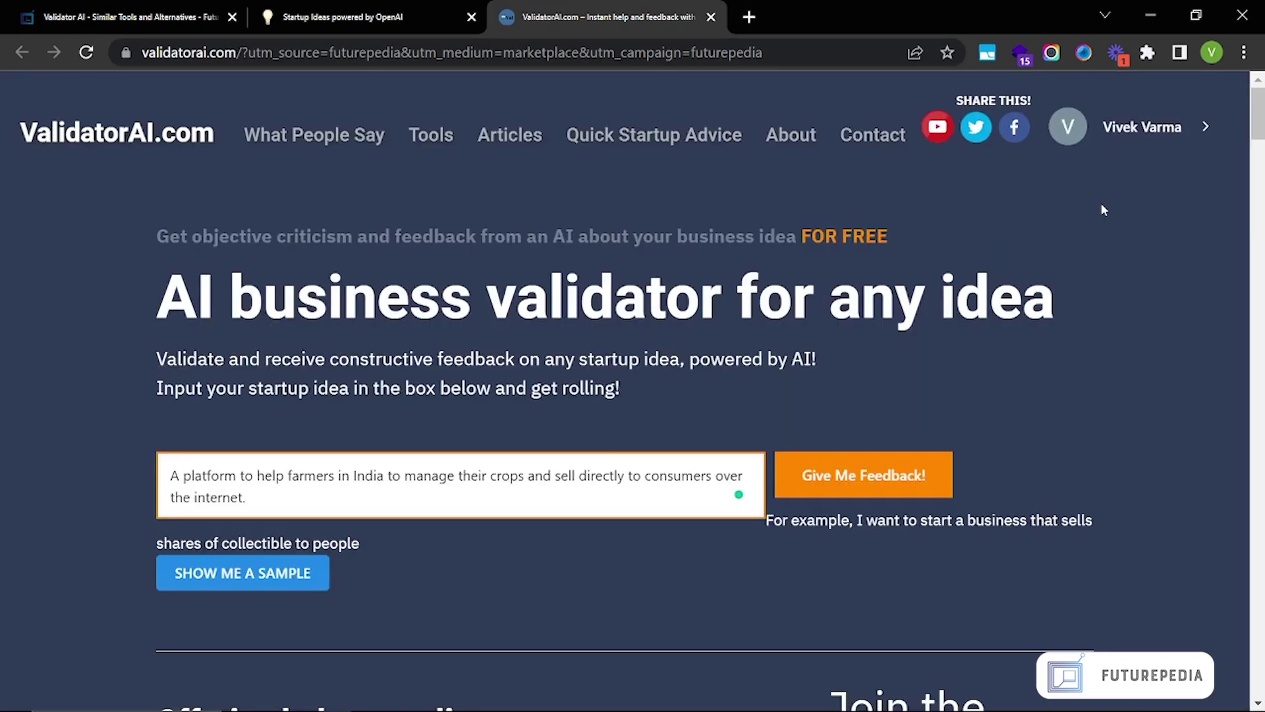
# Cycle through the browser tabs back to Futurepedia's Validator AI listing page
pyautogui.scroll(-4, 1103, 209)
pyautogui.hotkey('ctrl', 'shift', 'Tab')
pyautogui.scroll(-3, 307, 406)
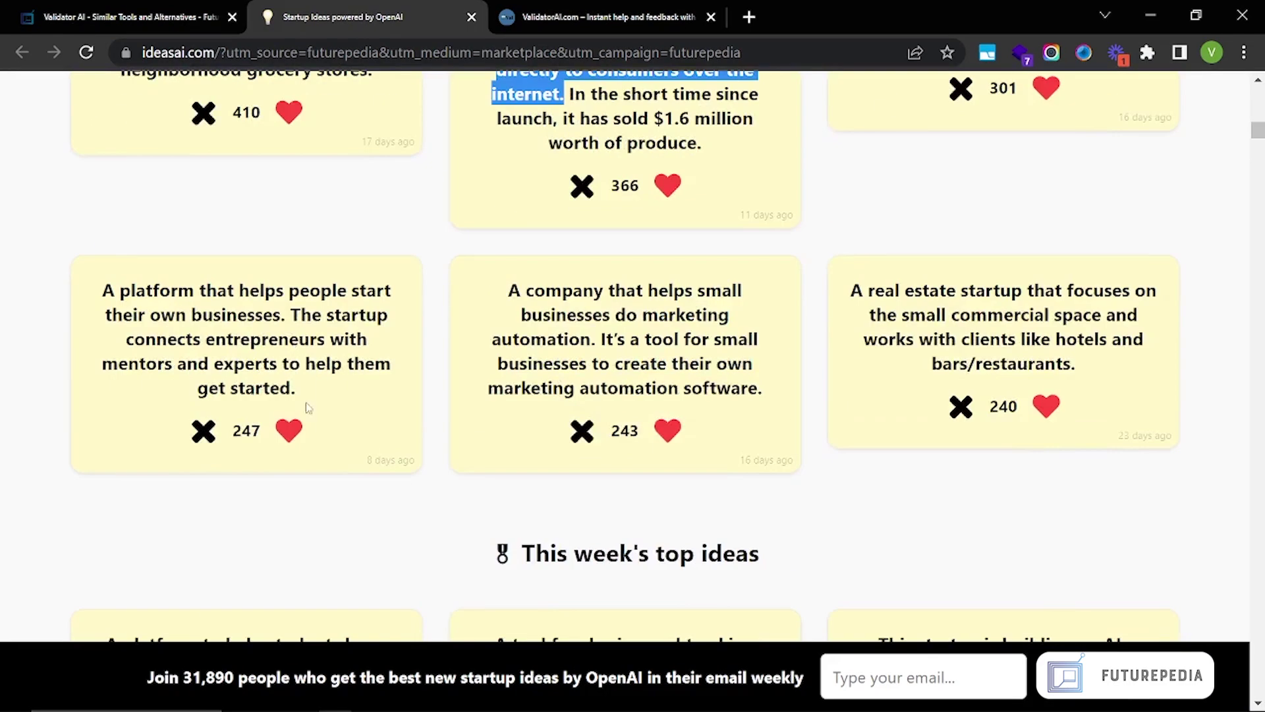
pyautogui.scroll(-3, 307, 407)
pyautogui.scroll(10, 303, 395)
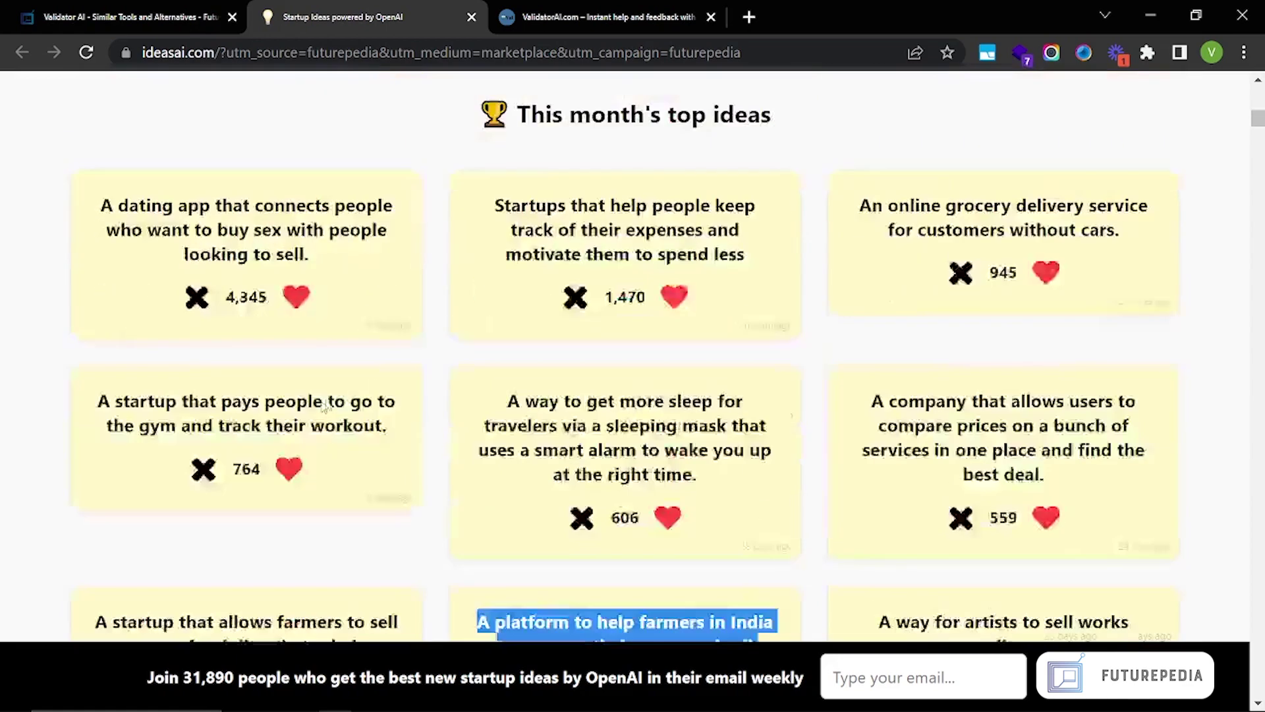
pyautogui.hotkey('ctrl', 'Tab')
pyautogui.hotkey('ctrl', 'shift', 'Tab')
pyautogui.hotkey('ctrl', 'shift', 'Tab')
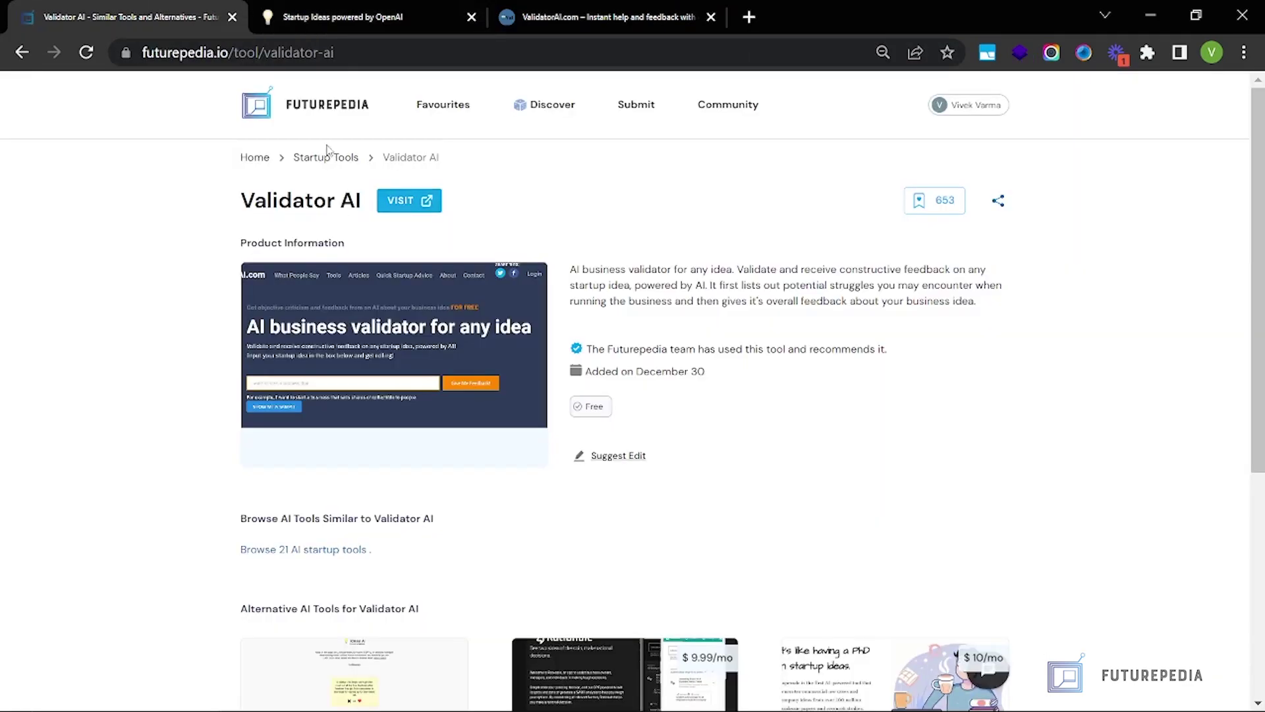
# From the Futurepedia home page, search 'startu' and open the Startup Tools category
pyautogui.click(319, 116)
pyautogui.click(390, 333)
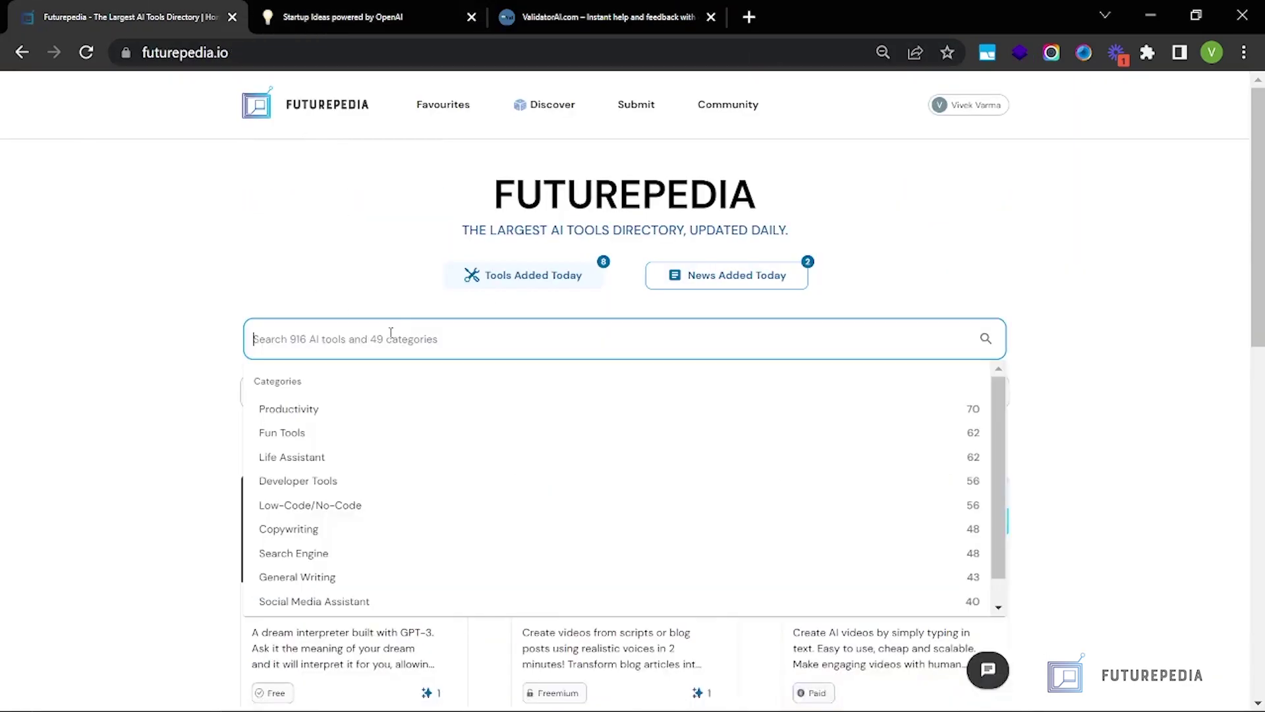
pyautogui.write('startu')
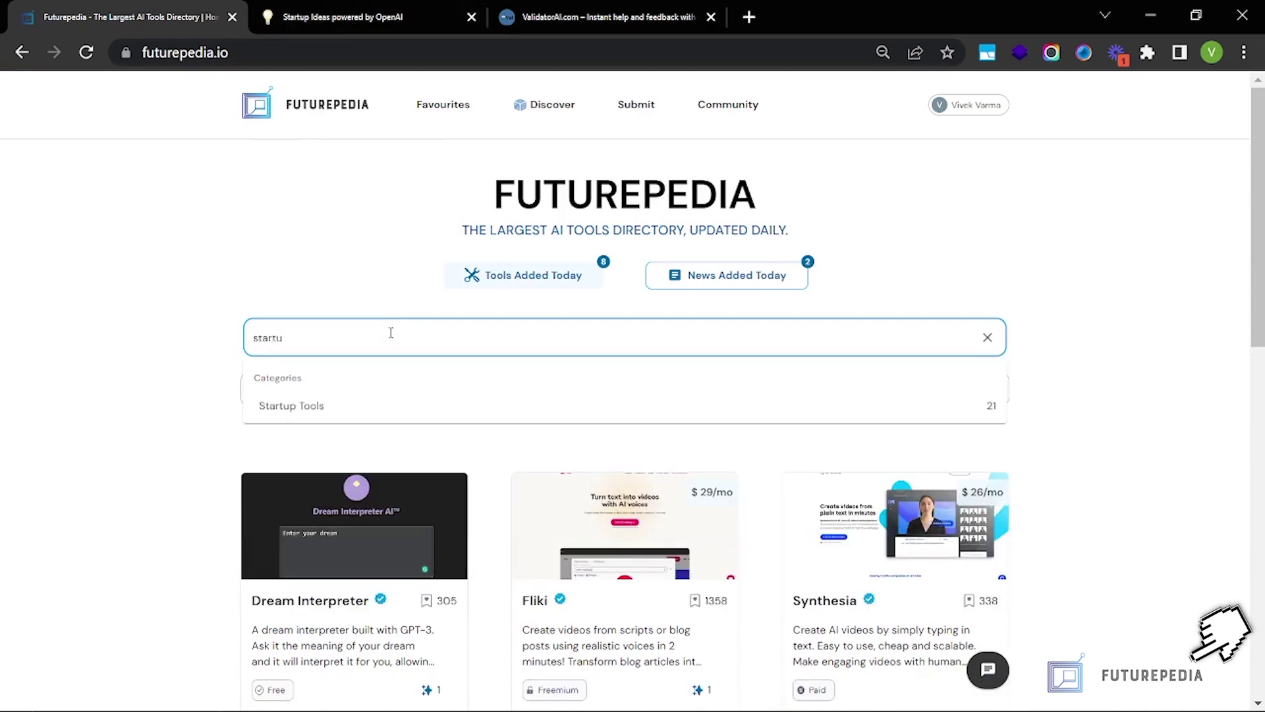
pyautogui.click(381, 404)
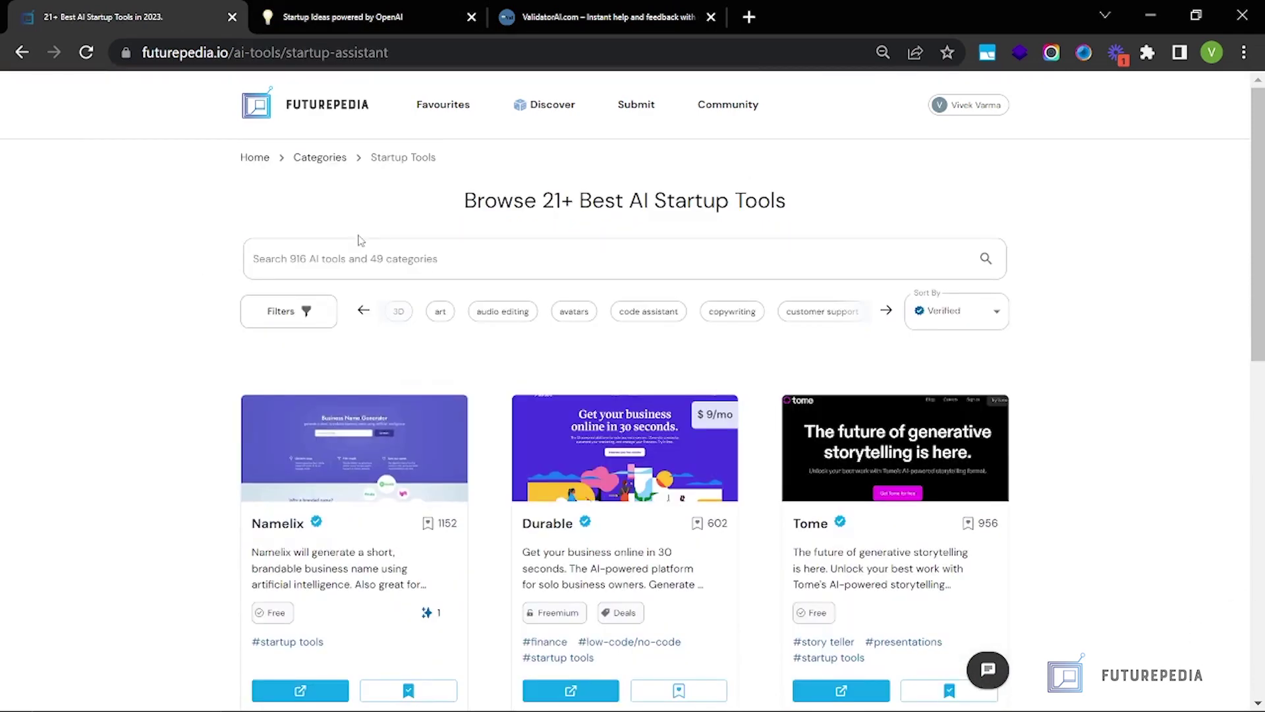
# Browse the Startup Tools listing and briefly select its 'Browse 21+ Best AI Startup Tools' heading
pyautogui.scroll(-2, 360, 241)
pyautogui.scroll(-3, 538, 209)
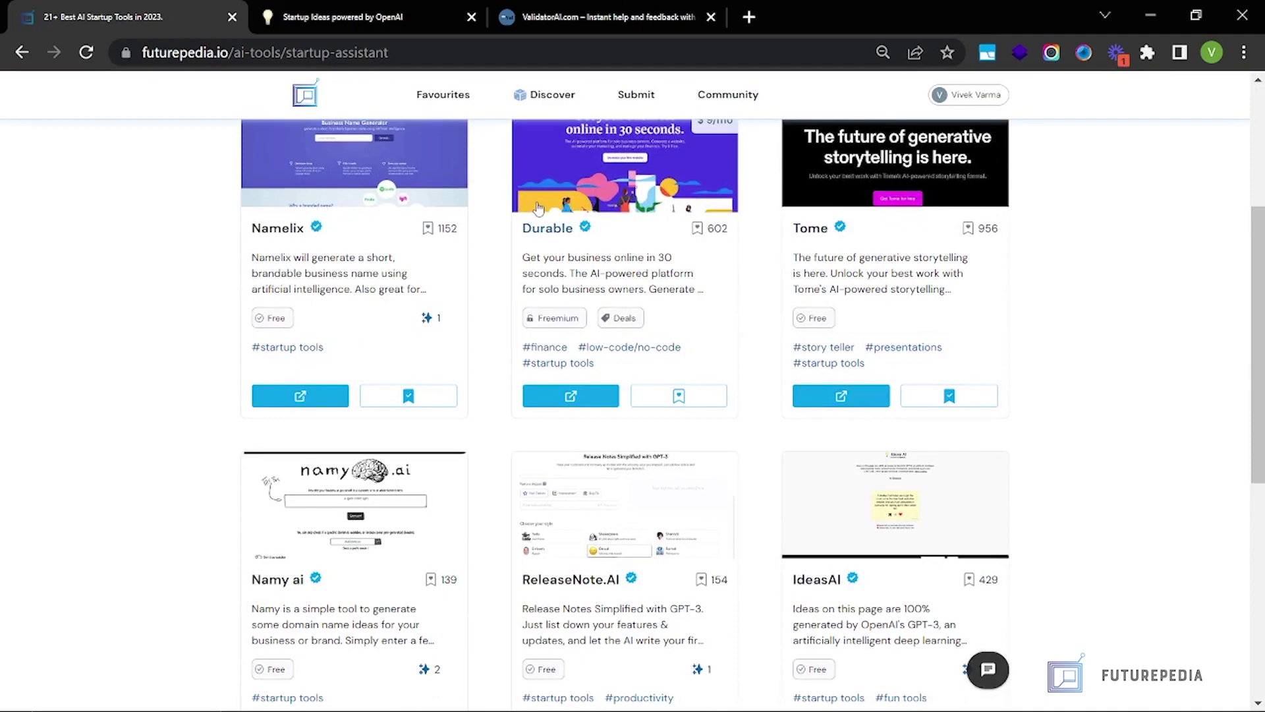
pyautogui.scroll(-4, 820, 183)
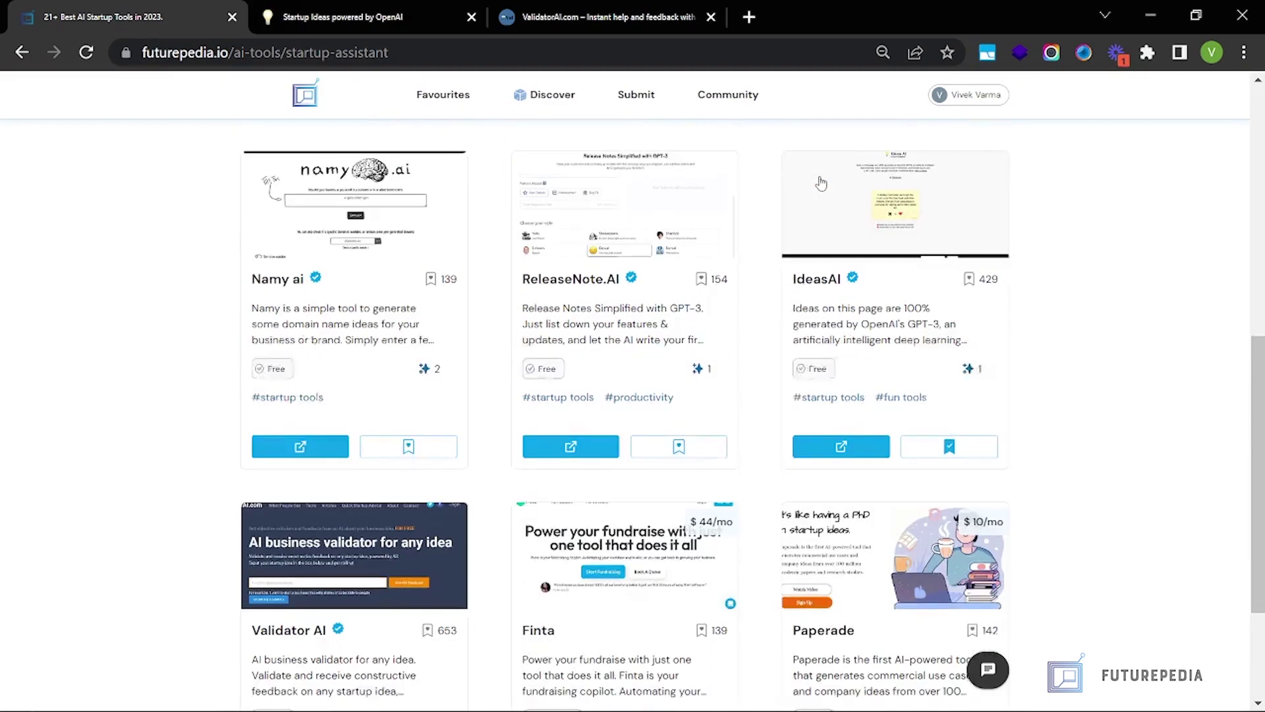
pyautogui.scroll(8, 816, 179)
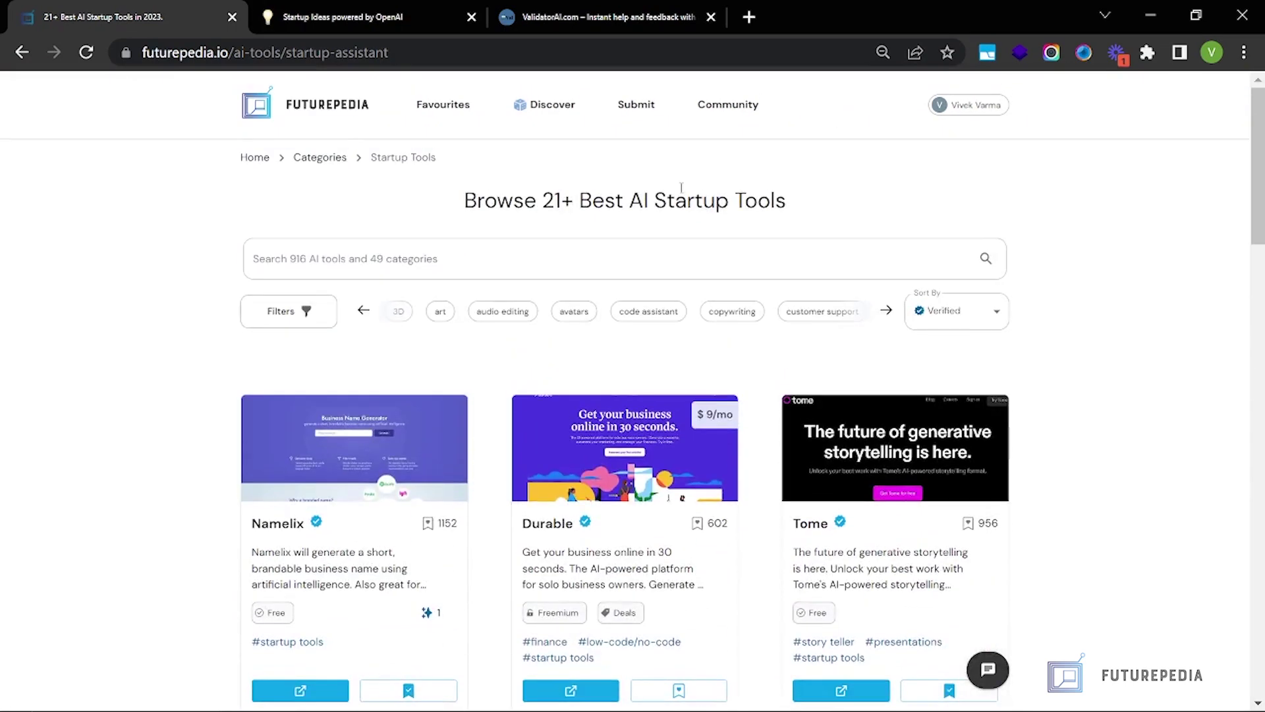
pyautogui.tripleClick(637, 187)
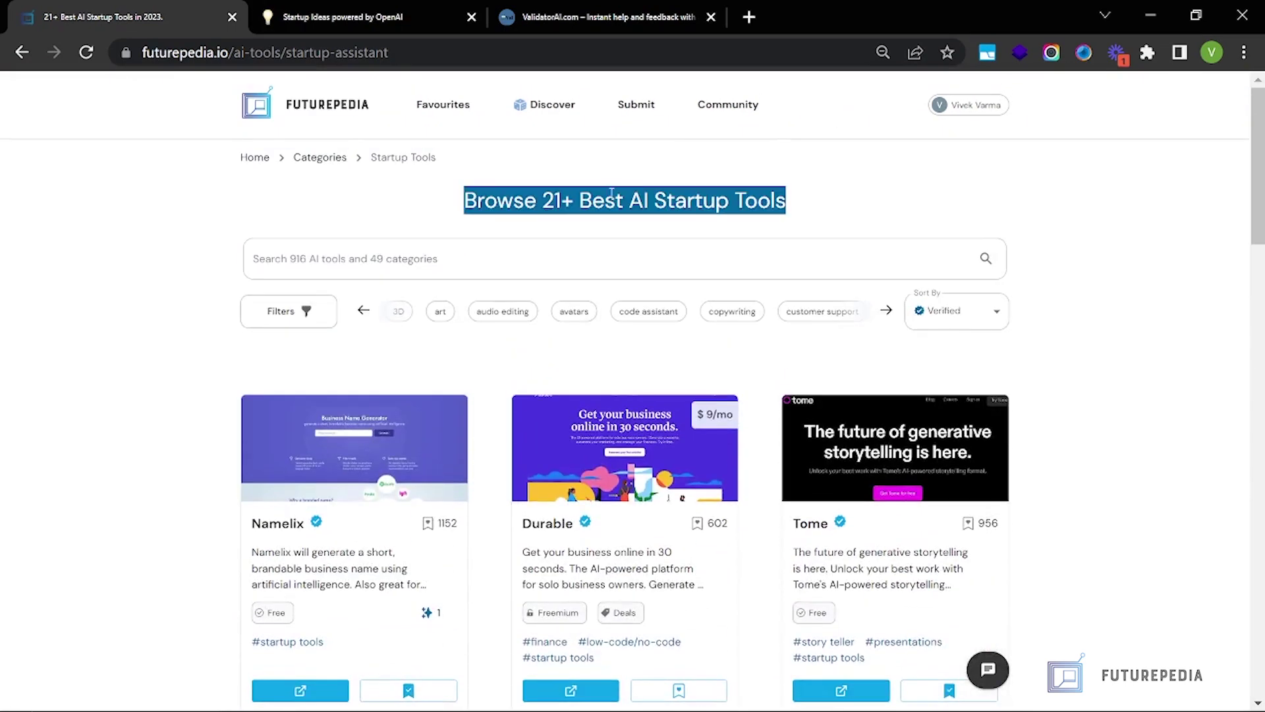
pyautogui.click(374, 204)
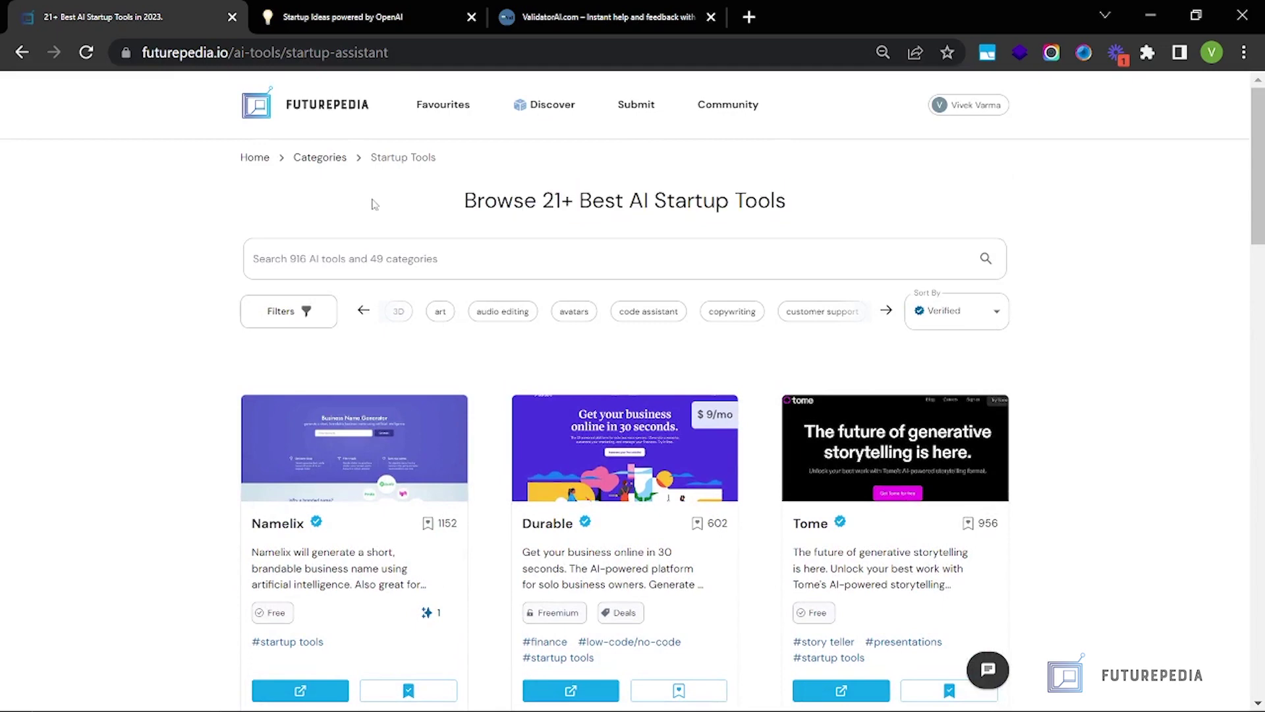